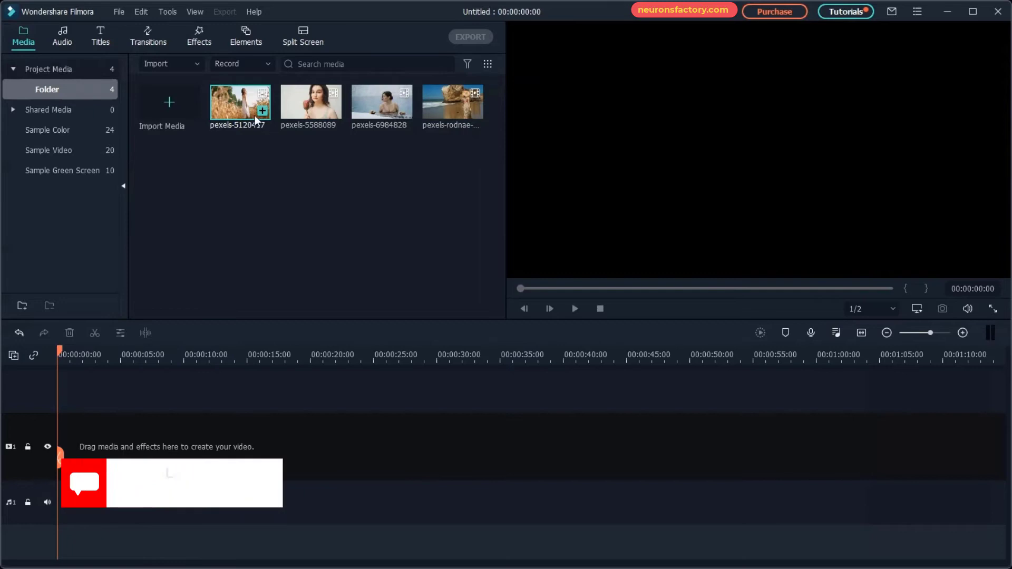
Preview the wheat-field, second, pool and beach clips, then stop playback
double_click(240, 114)
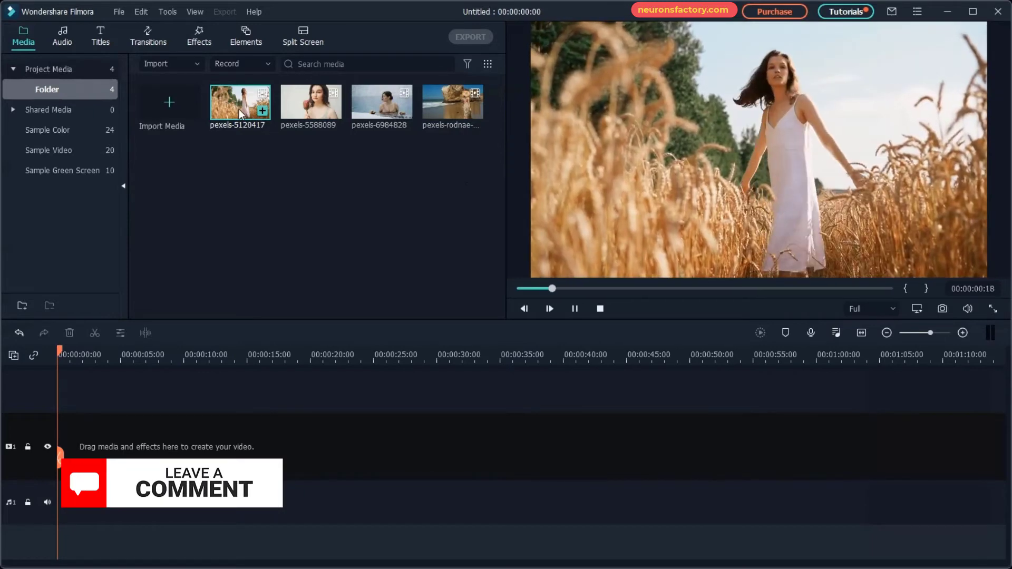
double_click(297, 106)
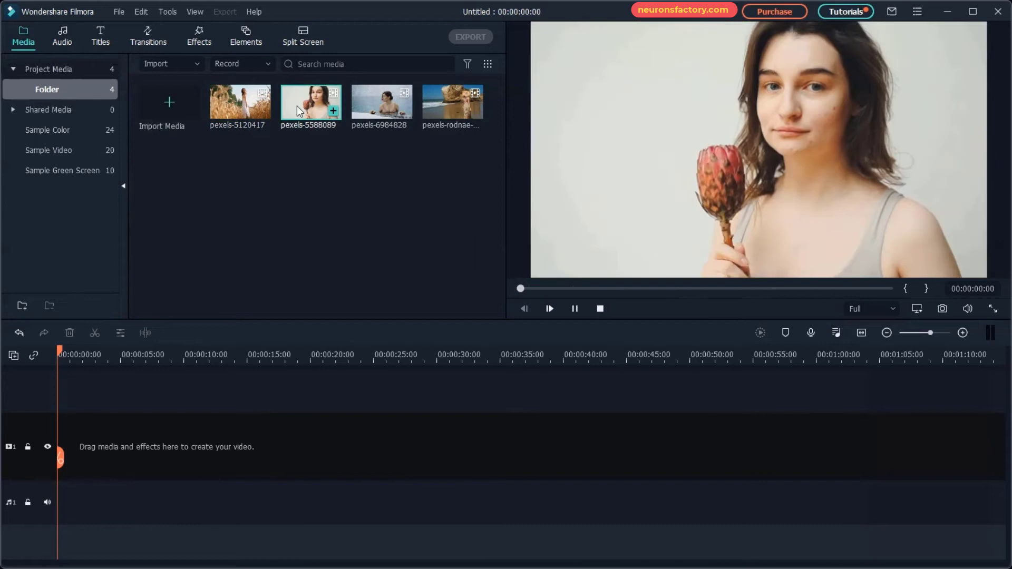
double_click(365, 110)
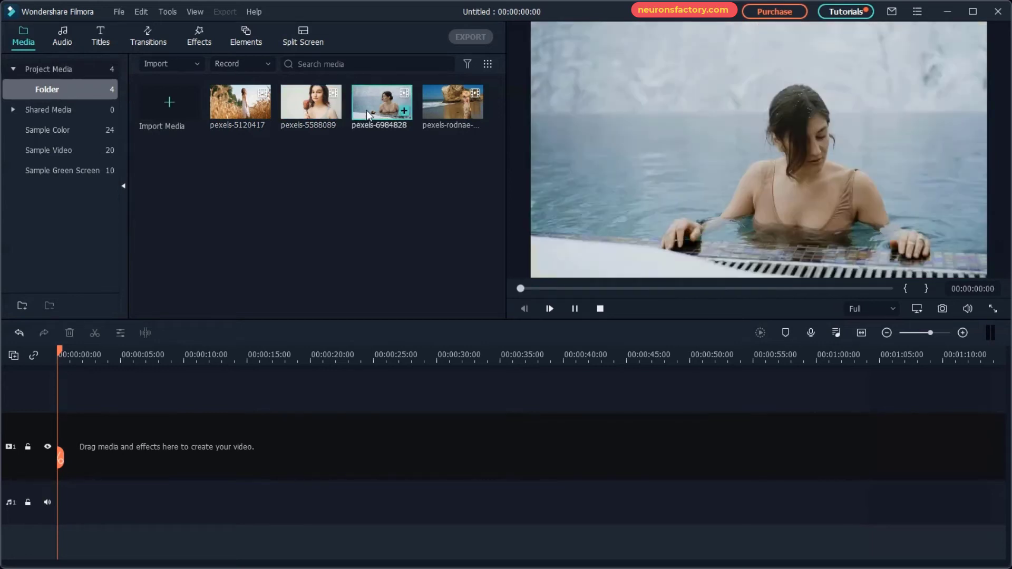
double_click(437, 108)
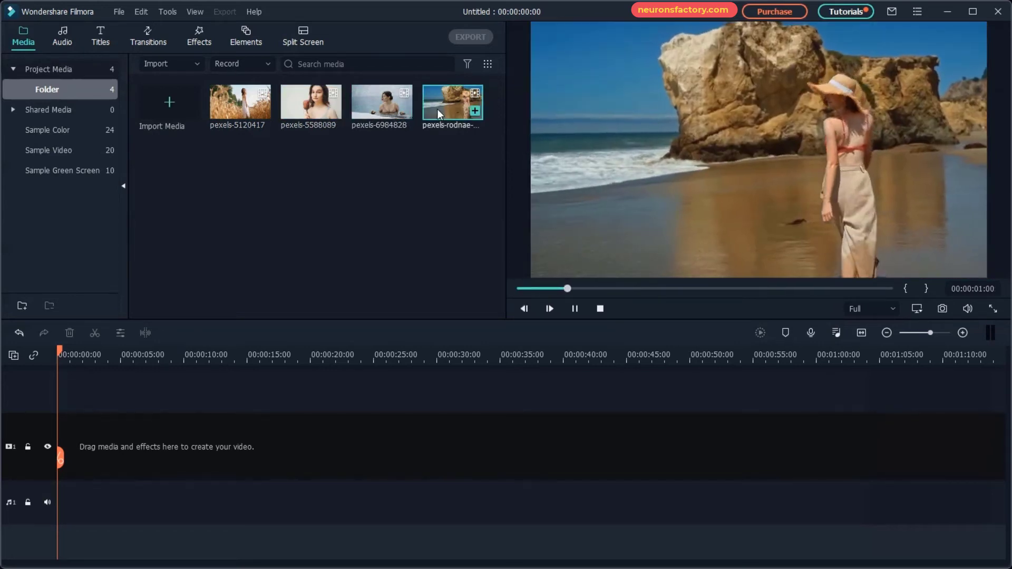
key("ctrl+/")
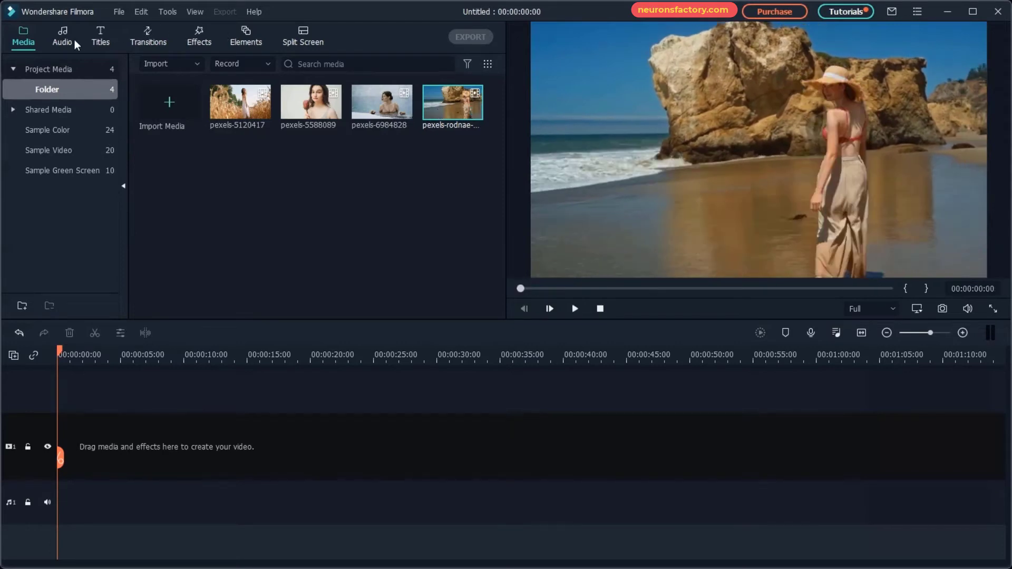
Preview the A-GROUP song and the Credit 1 and Credit 10 titles
left_click(75, 44)
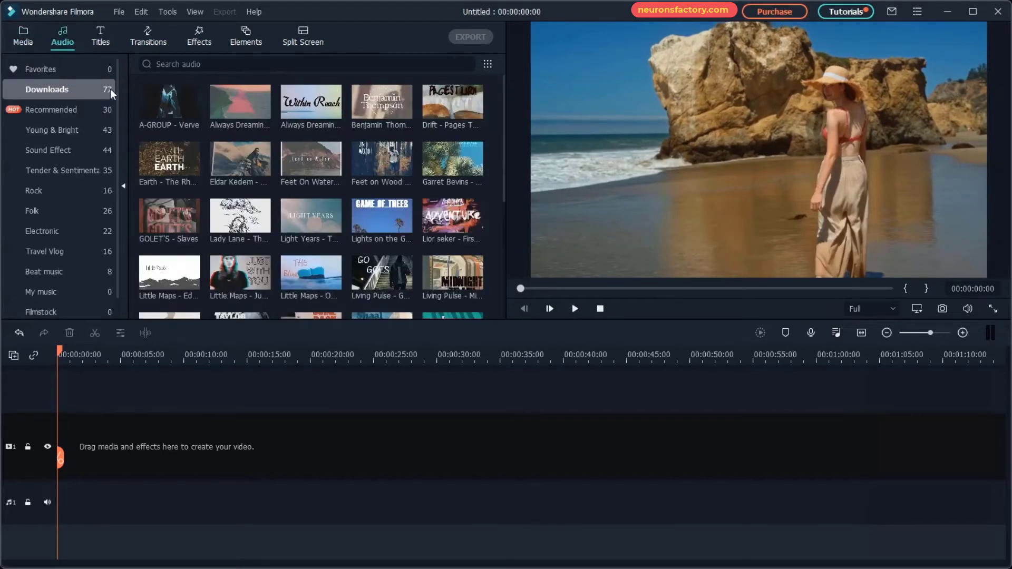
double_click(148, 95)
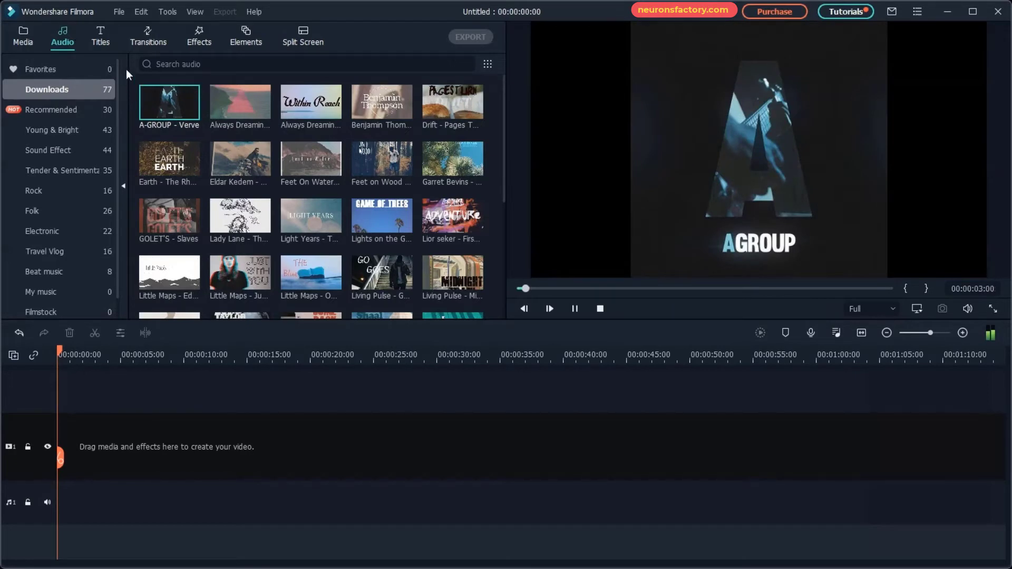
left_click(103, 38)
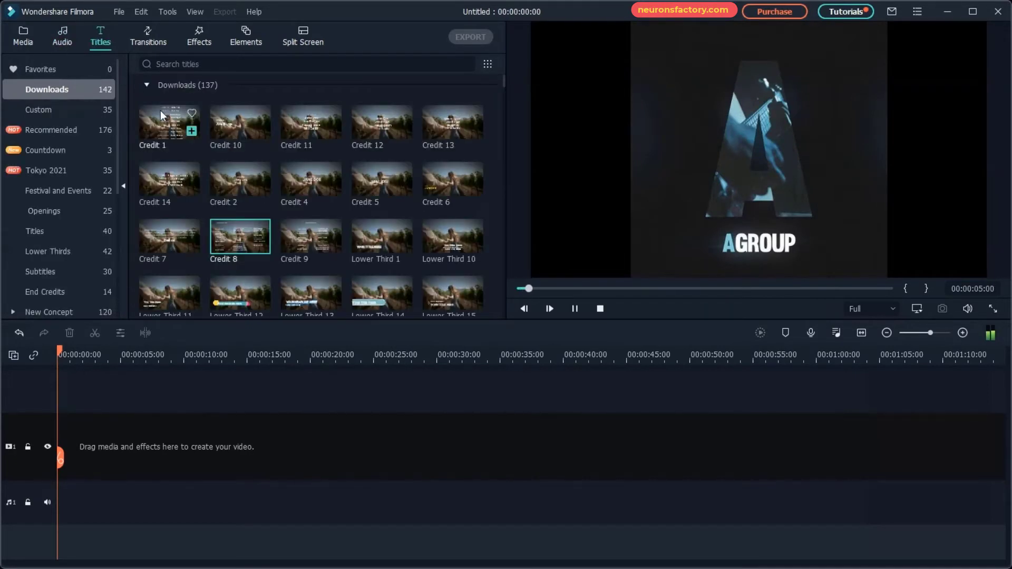
left_click(161, 110)
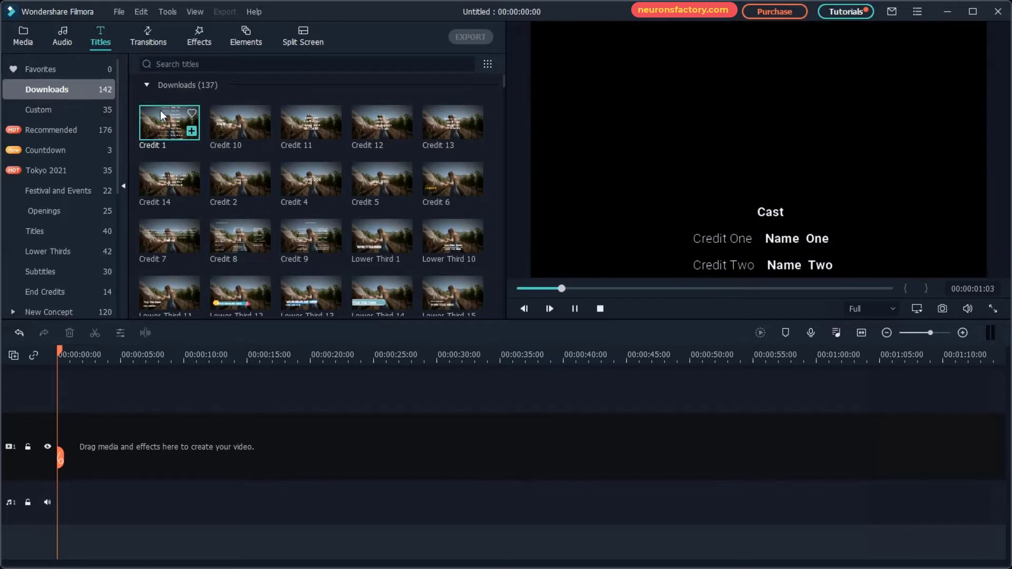
left_click(218, 116)
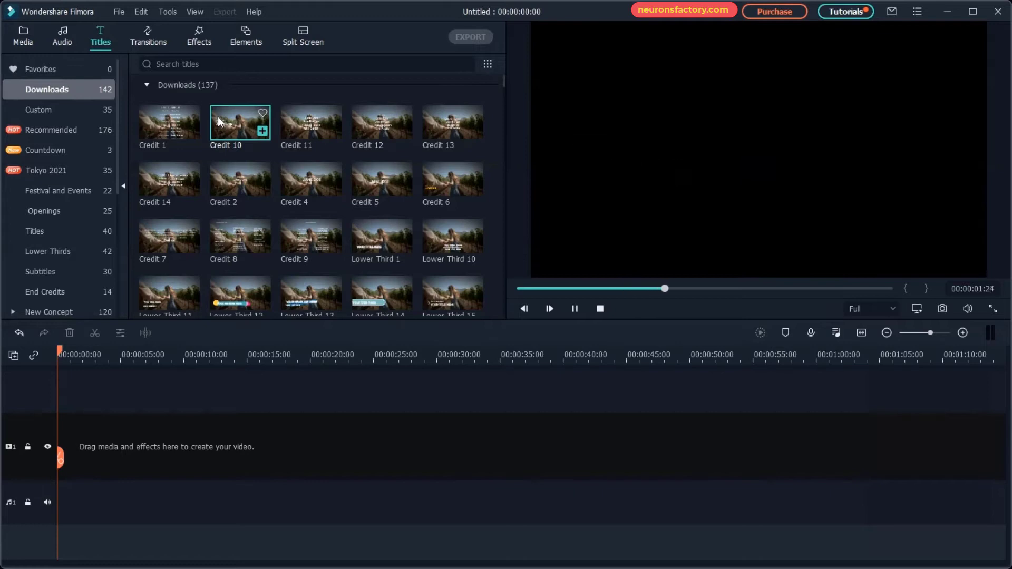
left_click(137, 31)
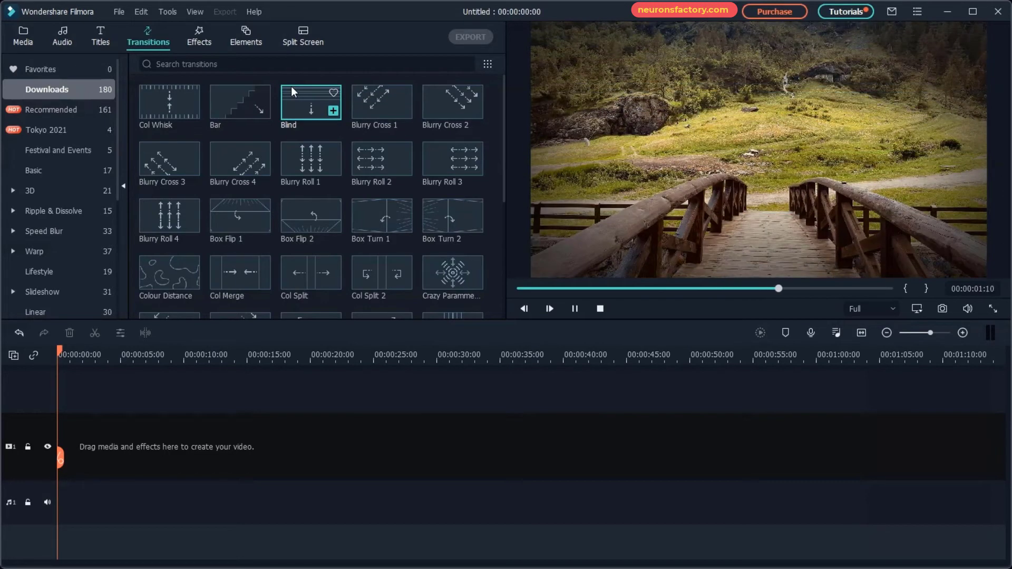
Preview the Mosaic Full, Chaos 1, Ribbon and Up-Down 2 effects
left_click(198, 40)
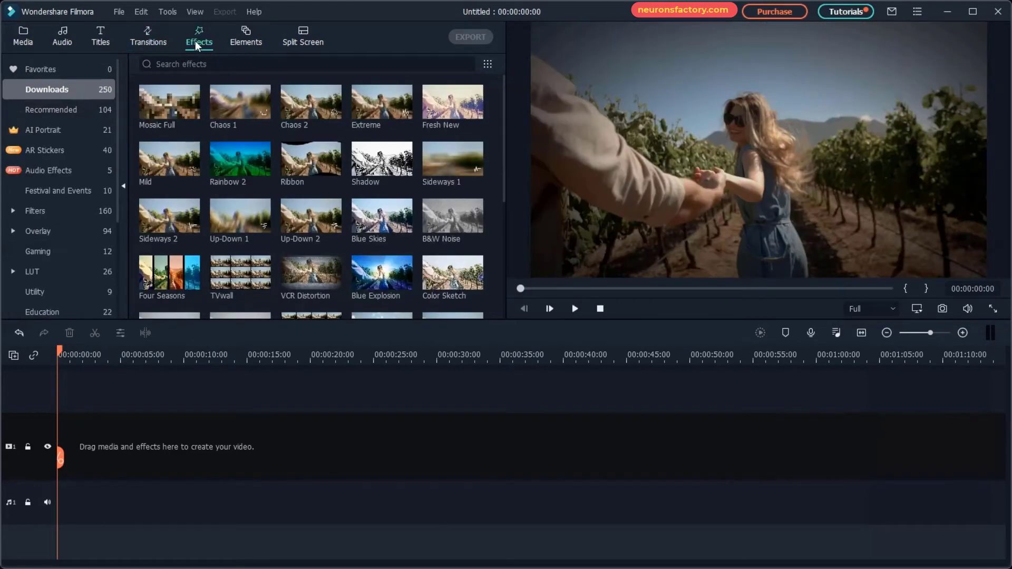
left_click(175, 95)
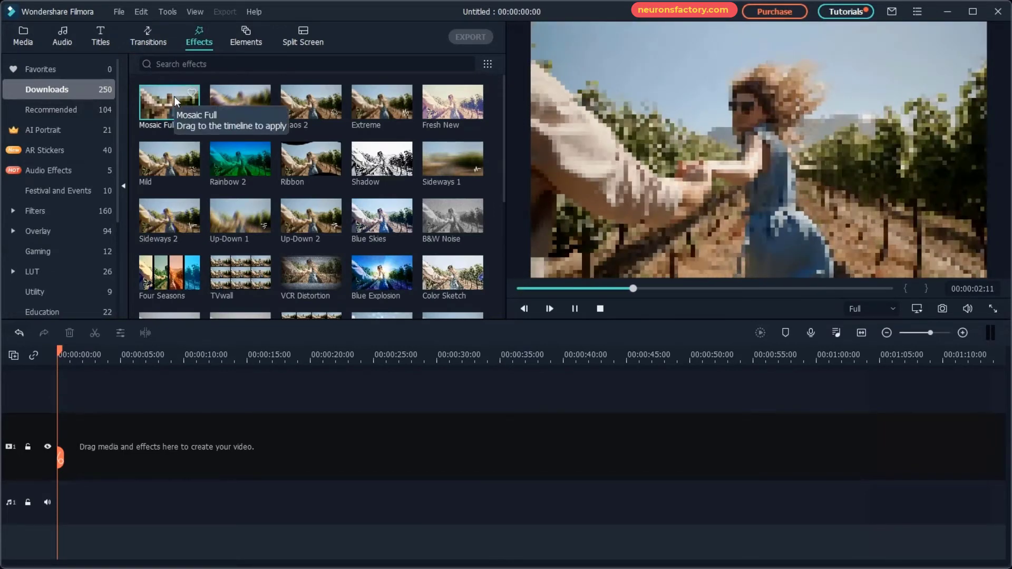
left_click(230, 95)
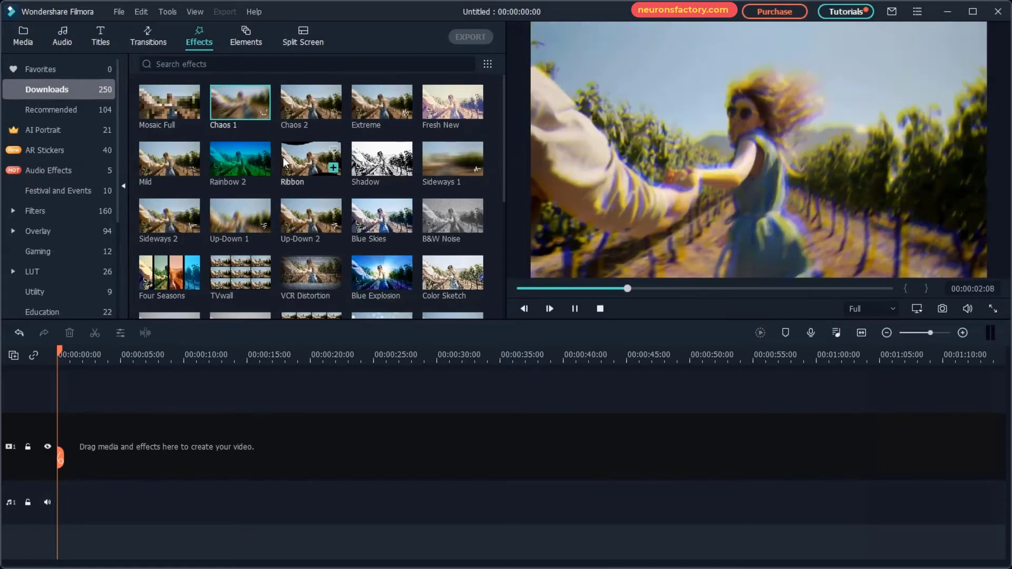
left_click(292, 162)
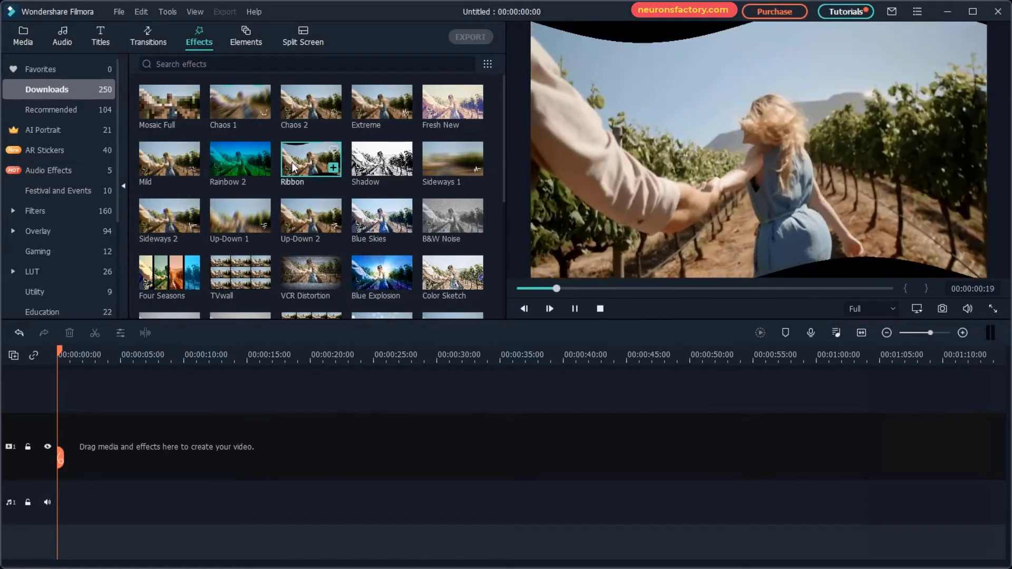
left_click(311, 224)
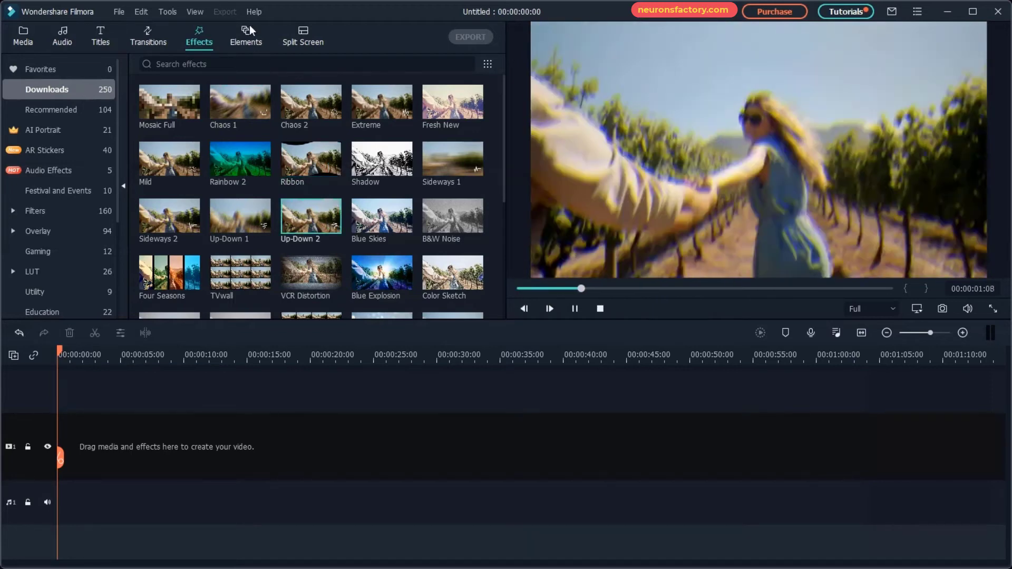
Preview the fiery portal, lightning, photography badge and Badge Element 3 elements
left_click(248, 32)
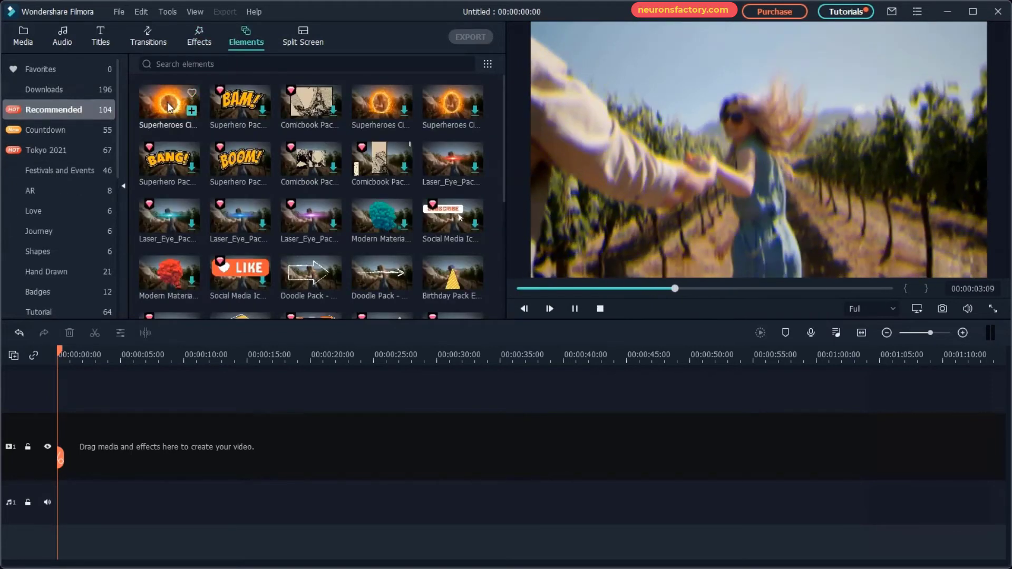
left_click(167, 102)
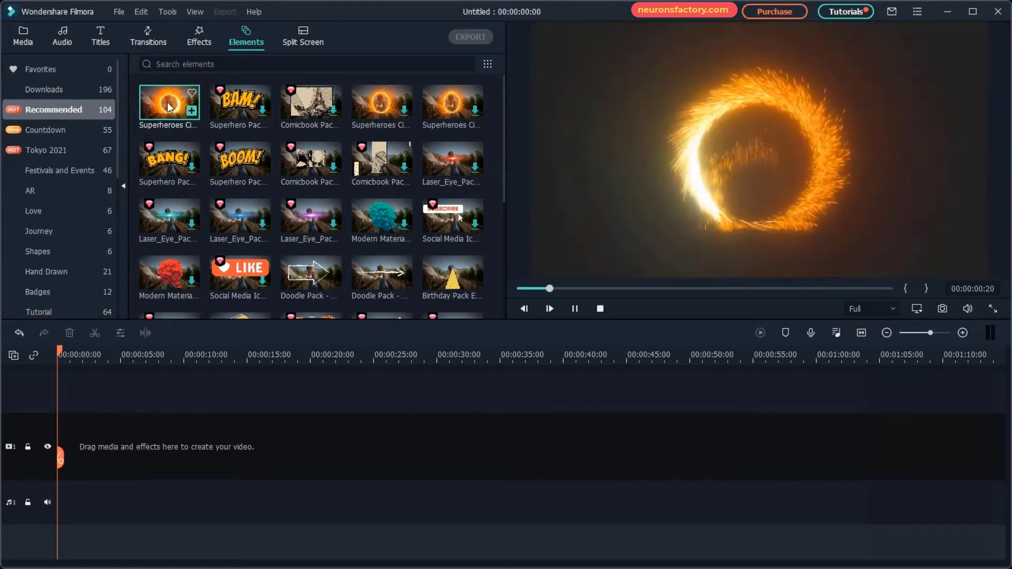
left_click(72, 88)
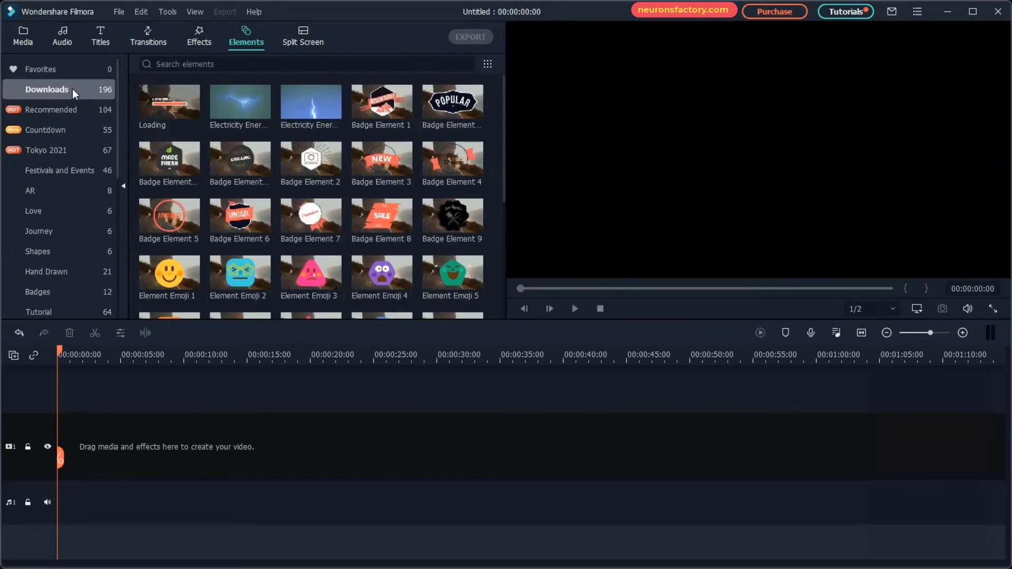
left_click(227, 107)
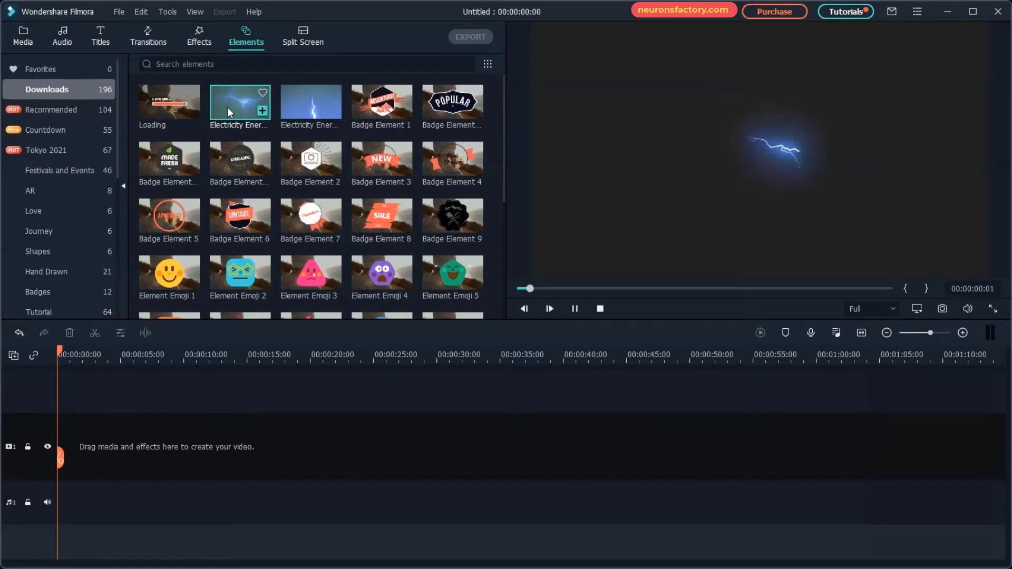
left_click(299, 156)
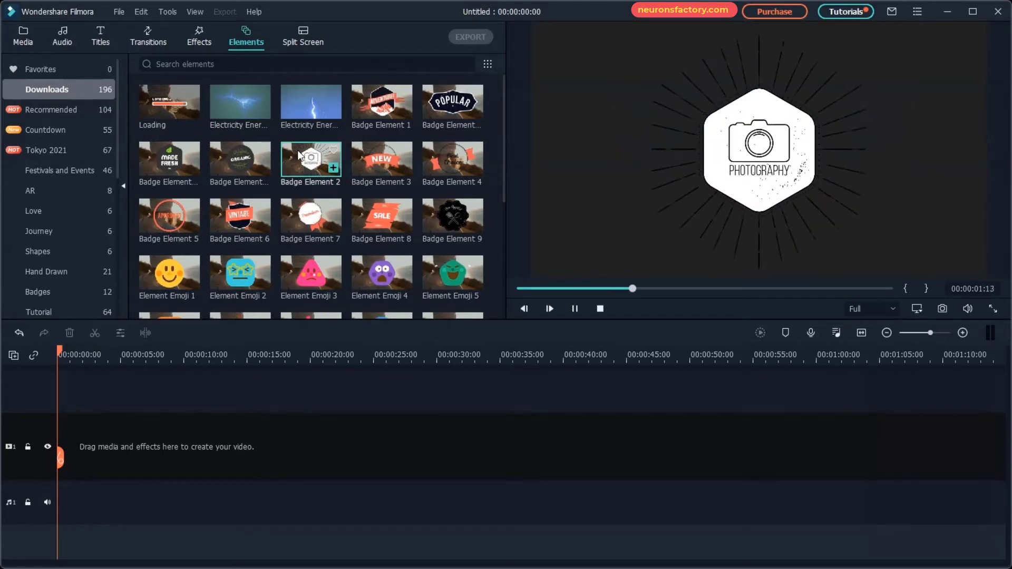
left_click(366, 158)
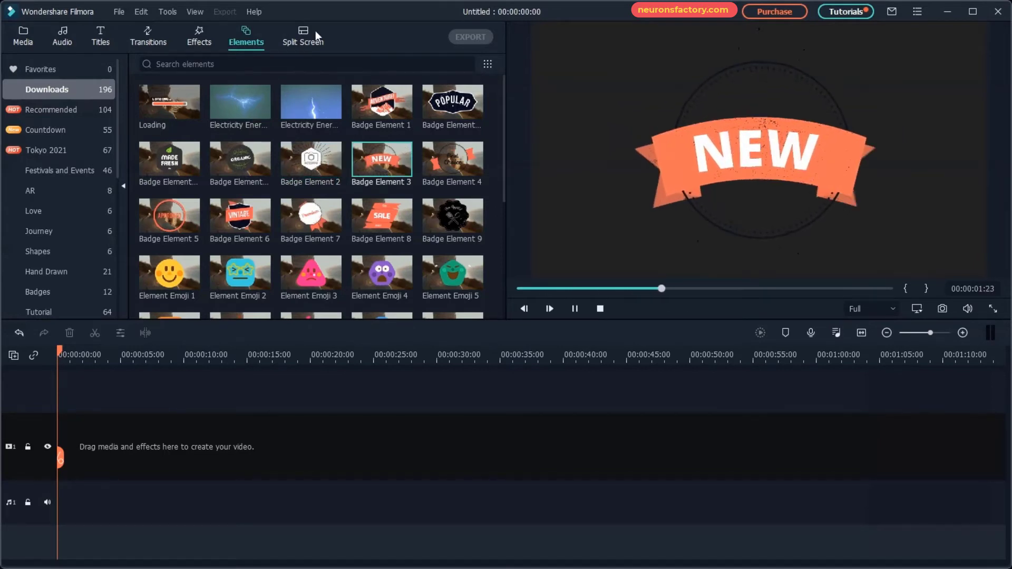
Preview two split-screen layouts, including a three-panel one
left_click(309, 28)
left_click(325, 151)
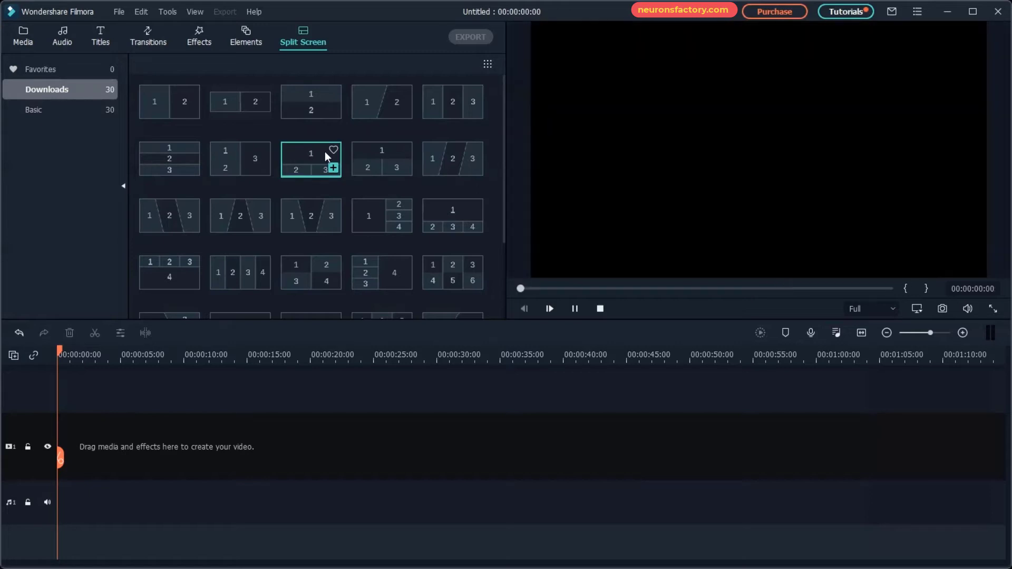
left_click(371, 208)
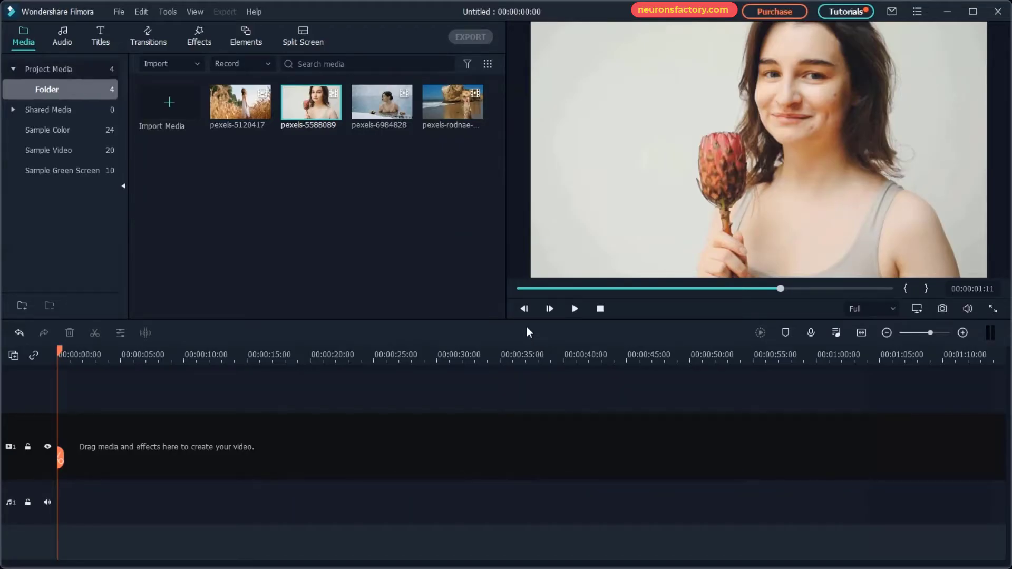
Step, play and stop the flower-portrait clip with the preview transport controls
left_click(549, 310)
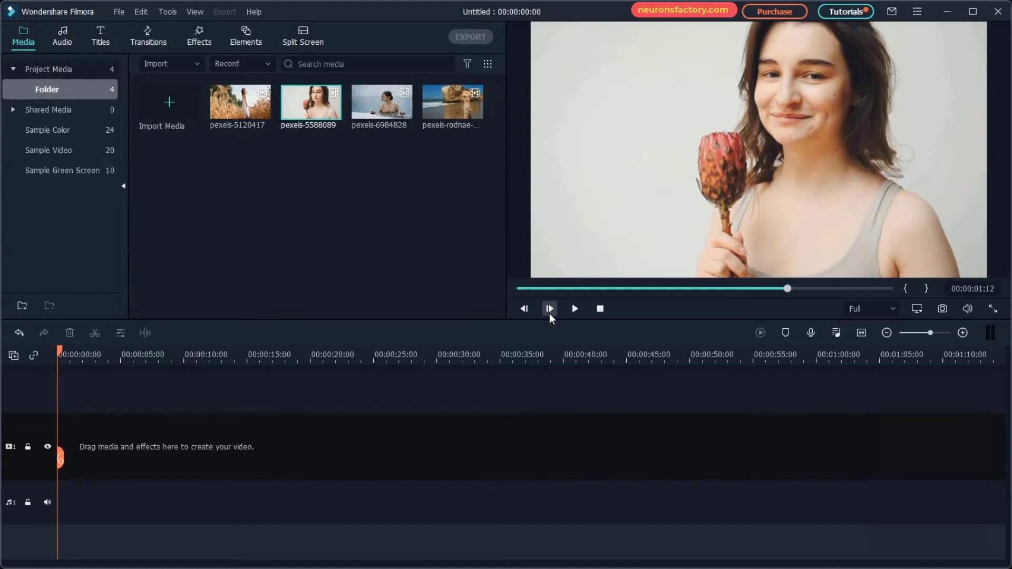
left_click(575, 310)
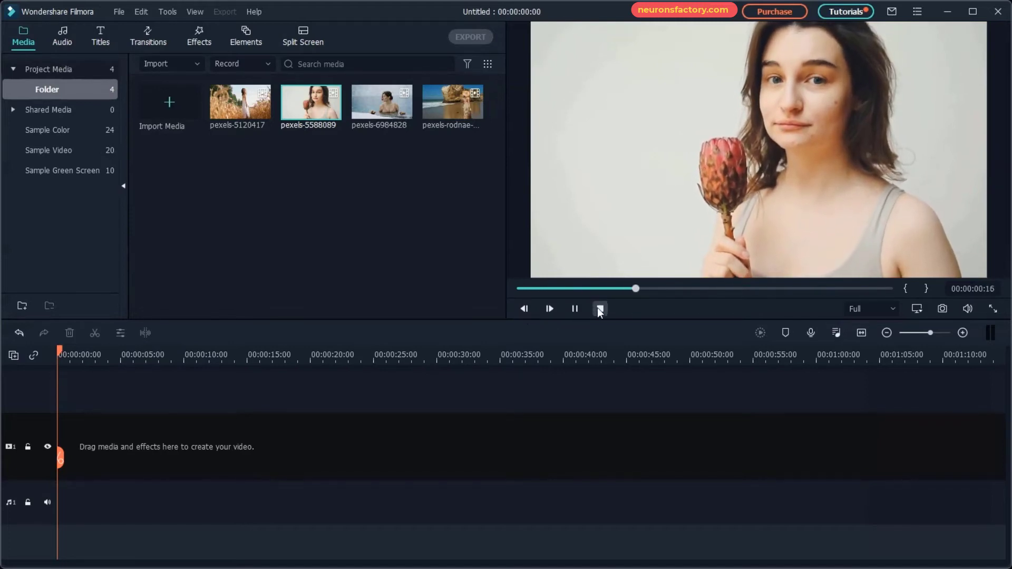
left_click(600, 309)
Scrub the preview, step back a frame, and set the timecode to 00:00:01:10
mouse_move(677, 289)
left_mouse_down()
mouse_move(840, 290)
mouse_move(758, 300)
left_mouse_up()
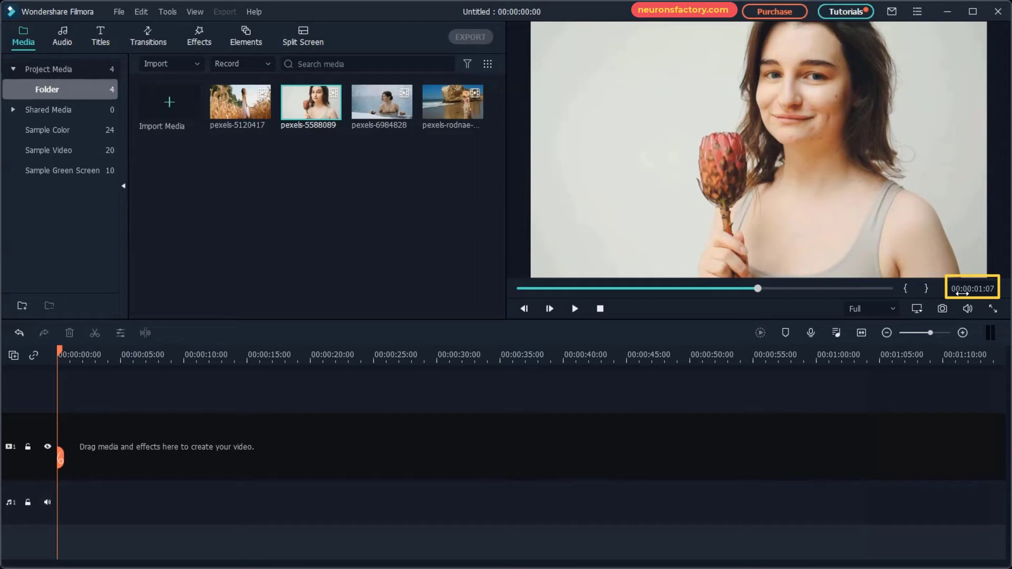
left_click_drag(962, 292, 964, 292)
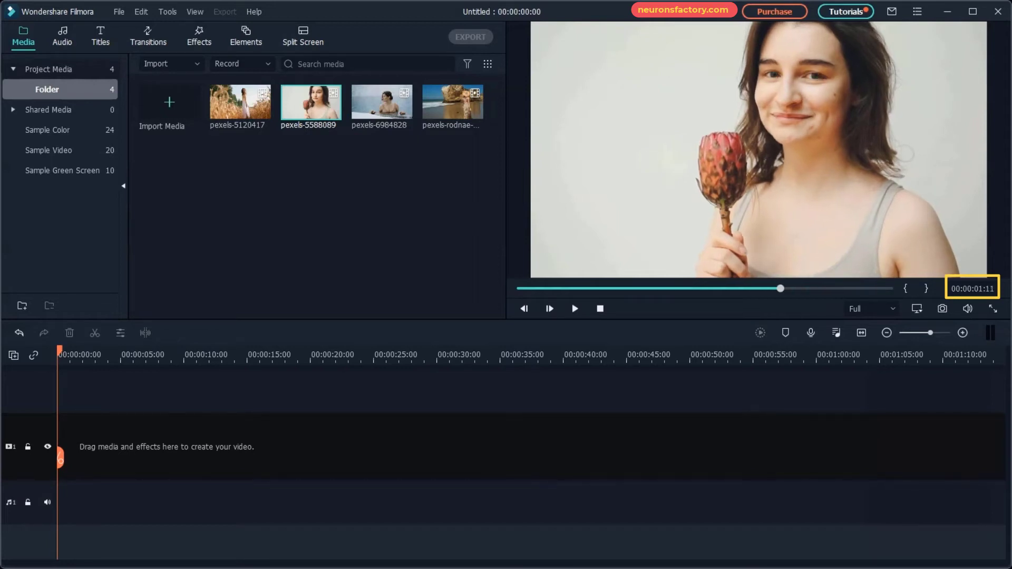
key("Left")
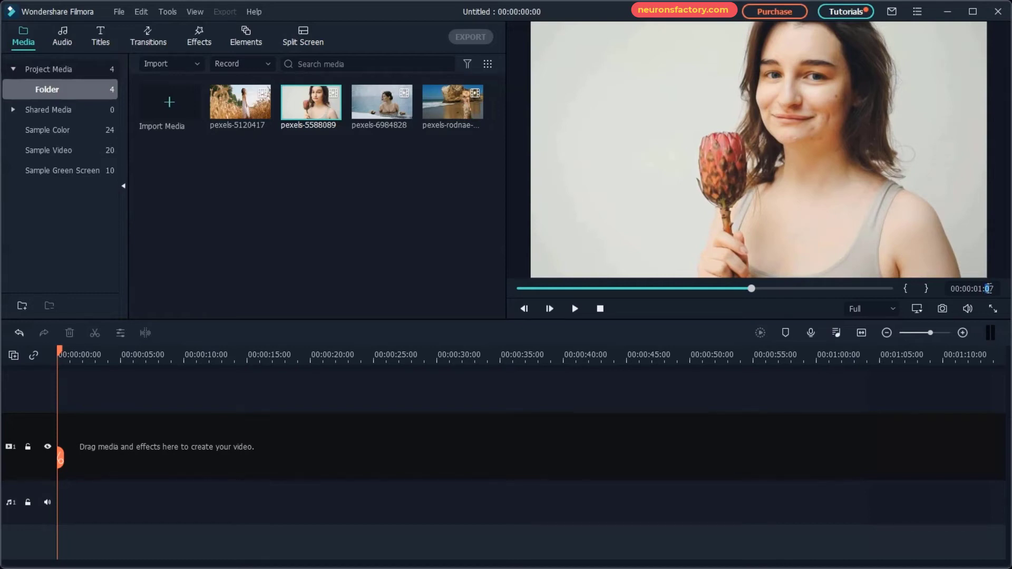
double_click(990, 289)
type("10")
key("Return")
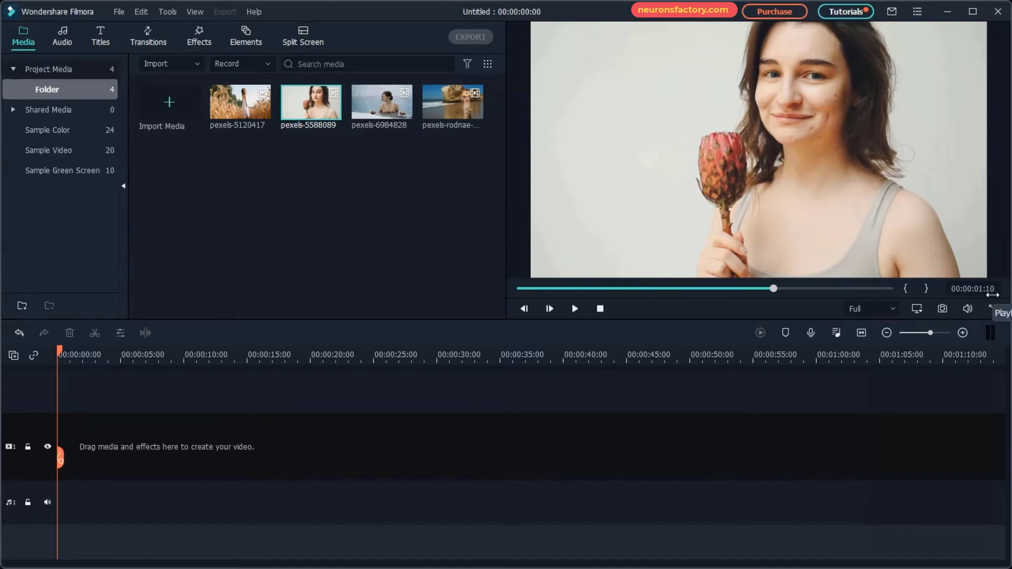
Scrub at 1/16 playback resolution, then switch to 1/2 and advance to 00:00:01:17
left_click(893, 308)
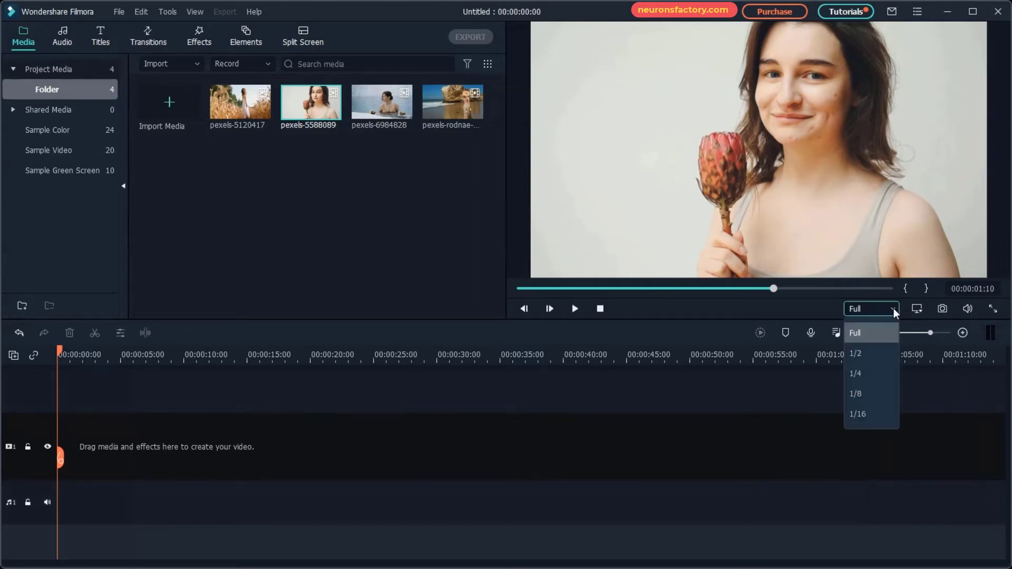
left_click(876, 412)
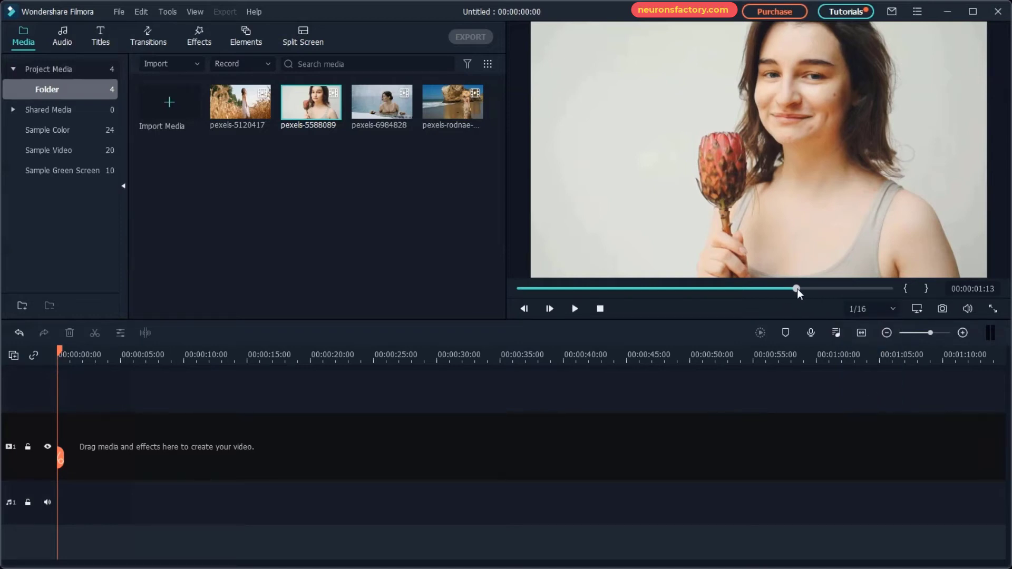
left_click_drag(777, 289, 812, 290)
left_click(869, 311)
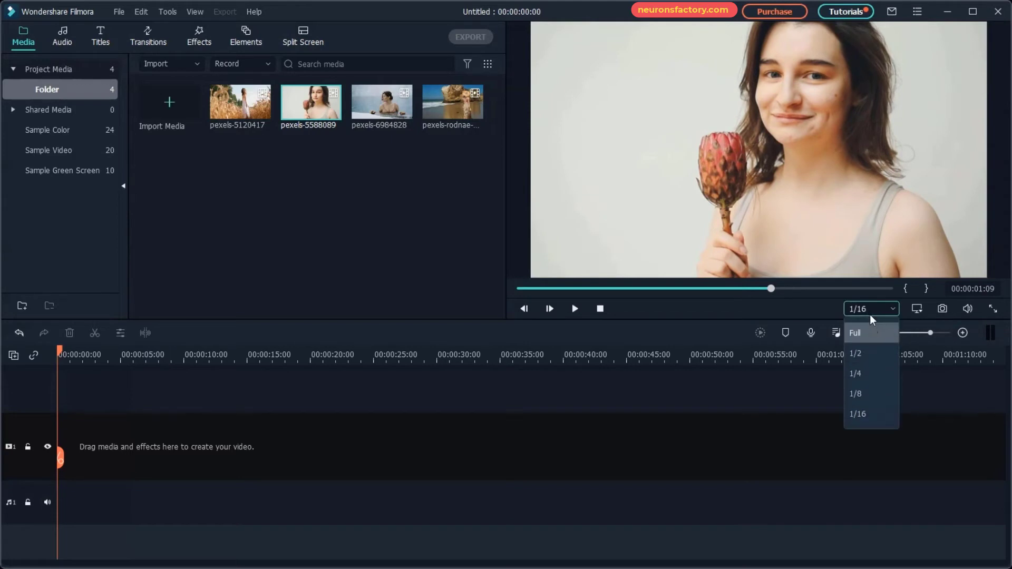
left_click(877, 357)
left_click_drag(770, 290, 822, 294)
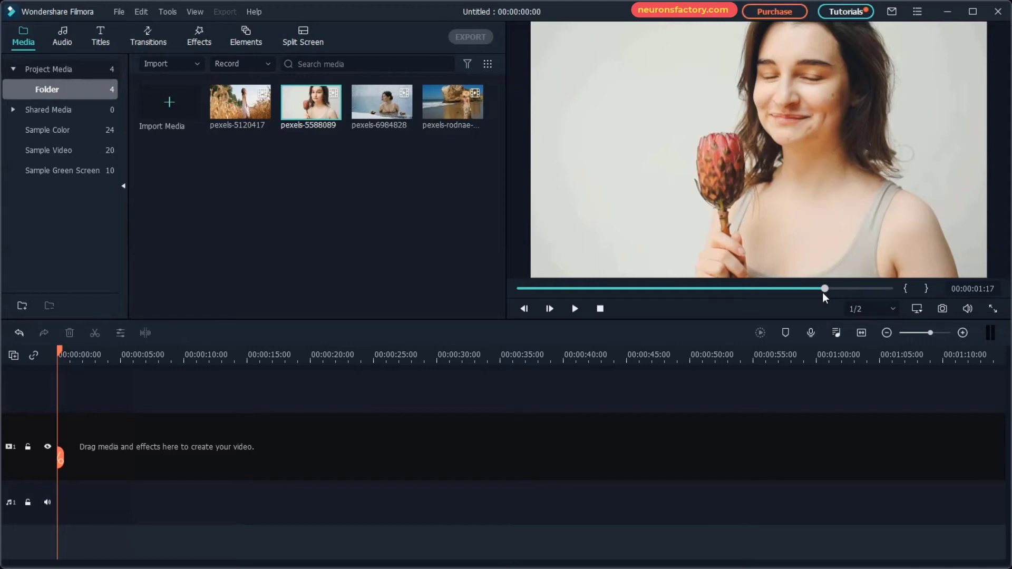
Open Change Project Aspect Ratio from the Display menu and cancel it unchanged
left_click(913, 314)
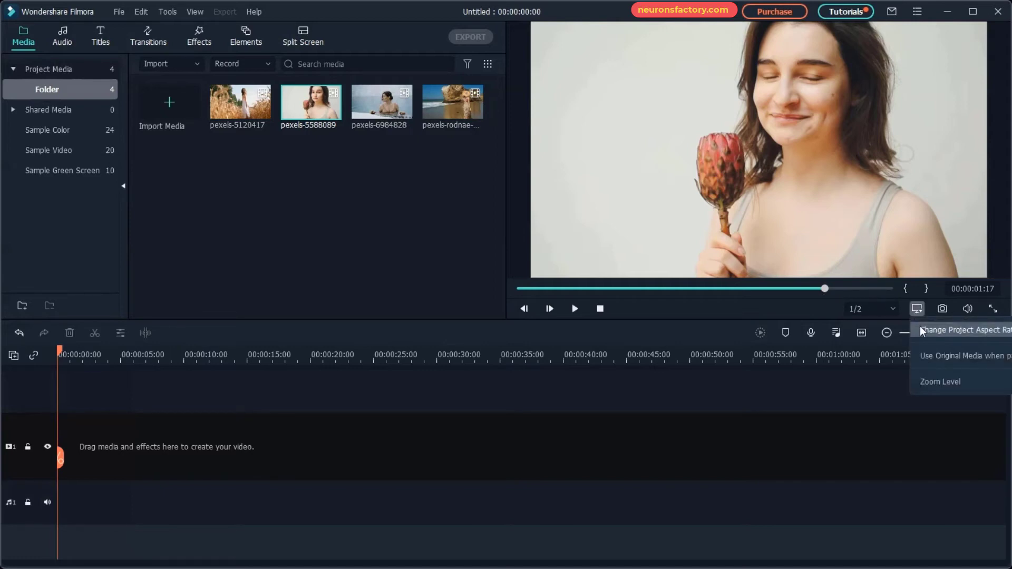
left_click(925, 329)
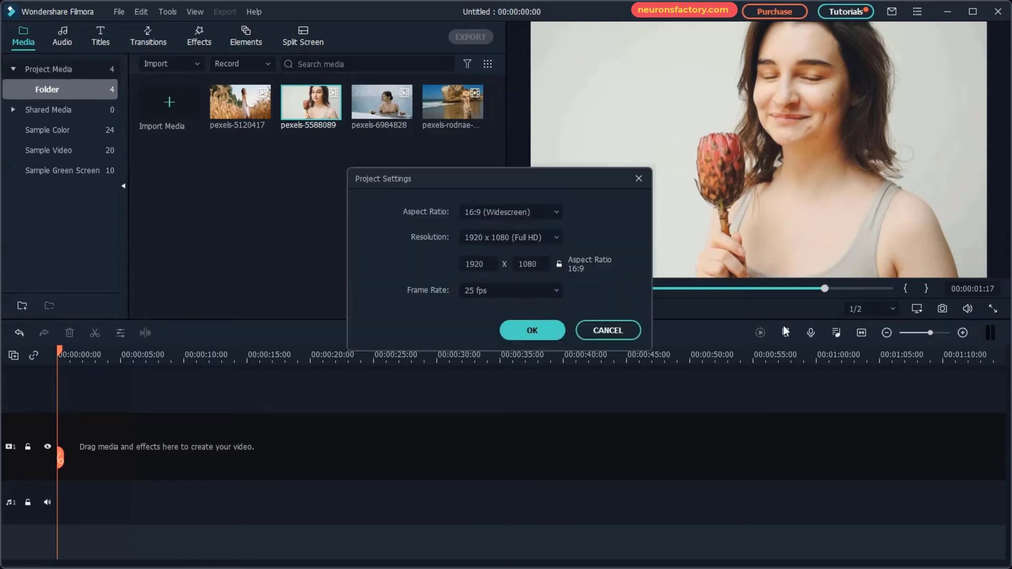
left_click(612, 335)
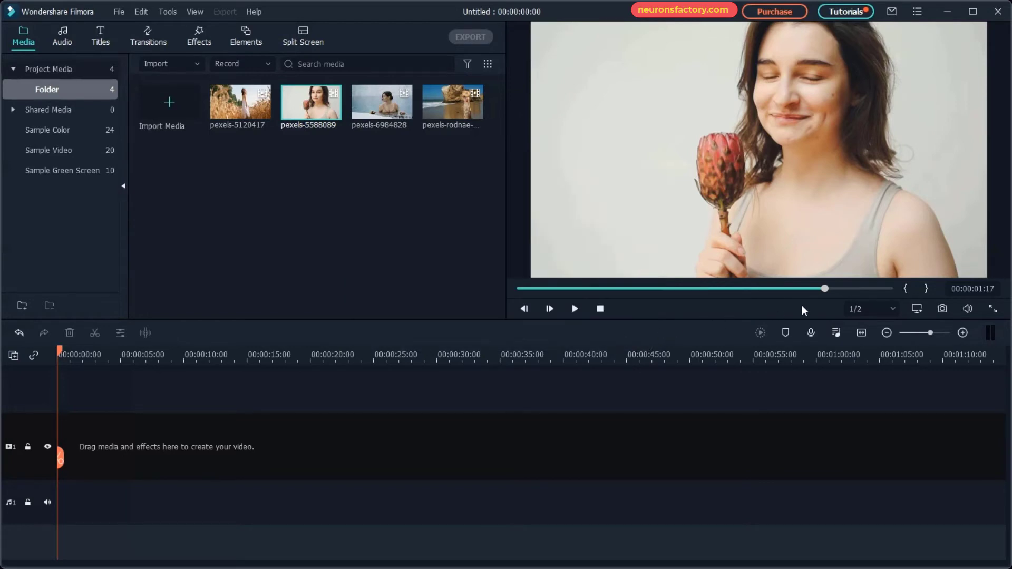
Set the preview zoom level to 25%
left_click(915, 309)
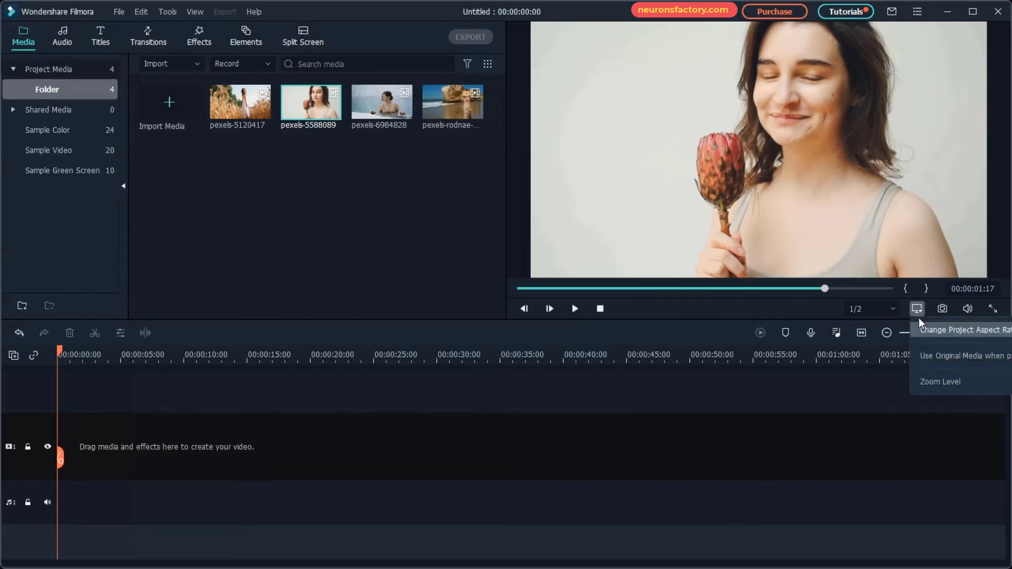
left_click(913, 359)
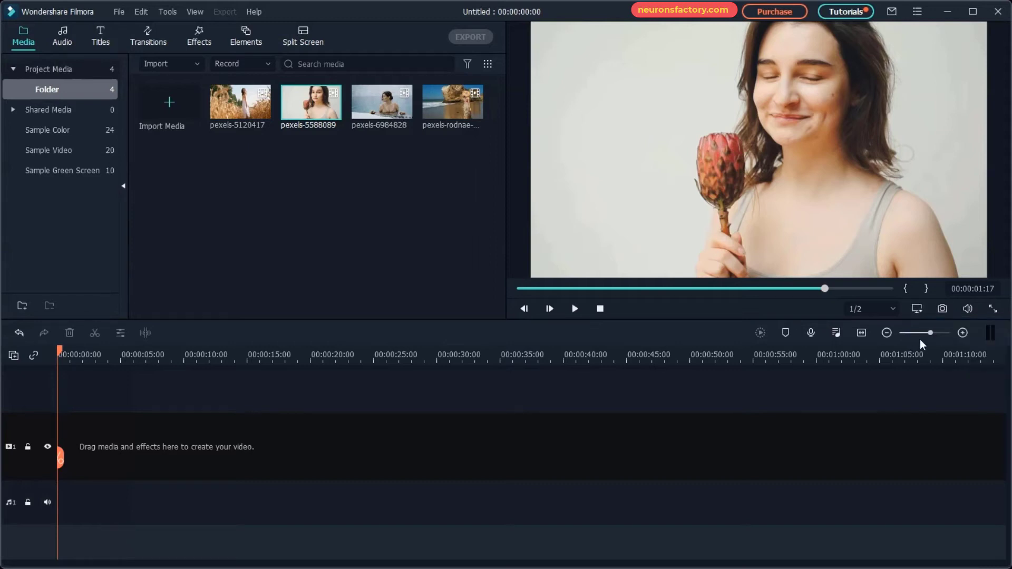
left_click(918, 308)
mouse_move(940, 381)
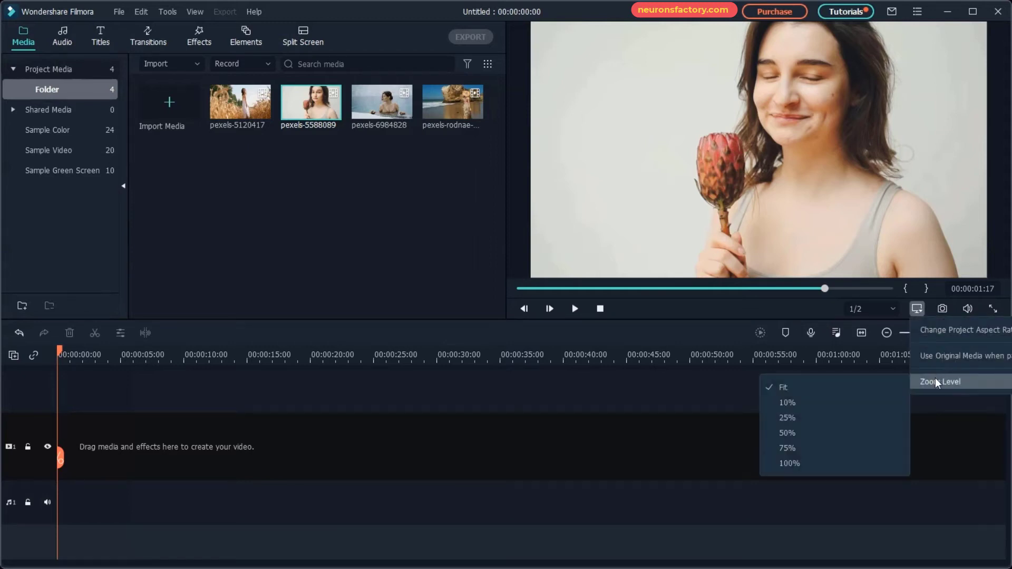
left_click(849, 418)
Set the preview zoom level back to Fit
left_click(916, 309)
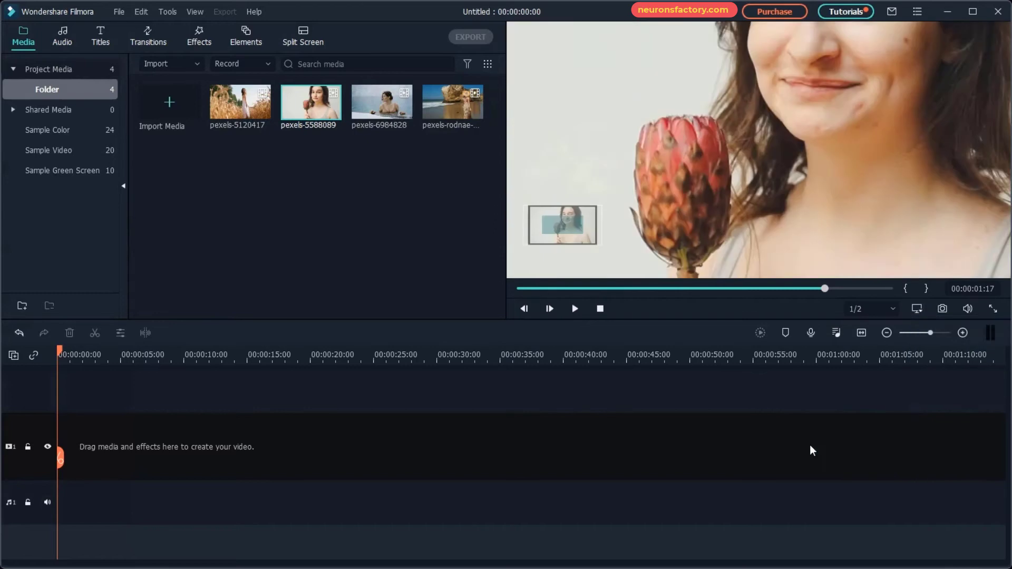
left_click(912, 307)
mouse_move(941, 382)
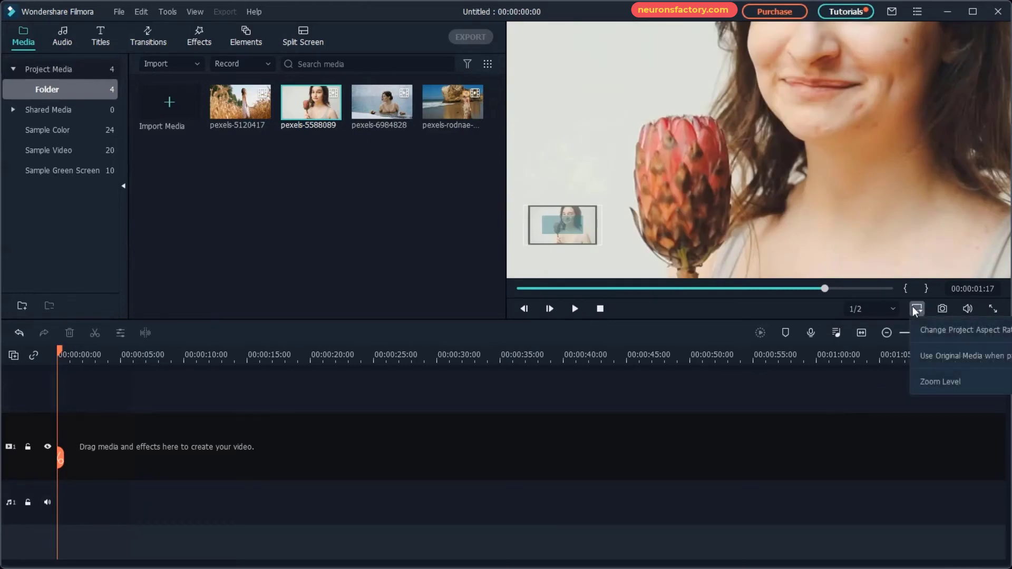
left_click(864, 388)
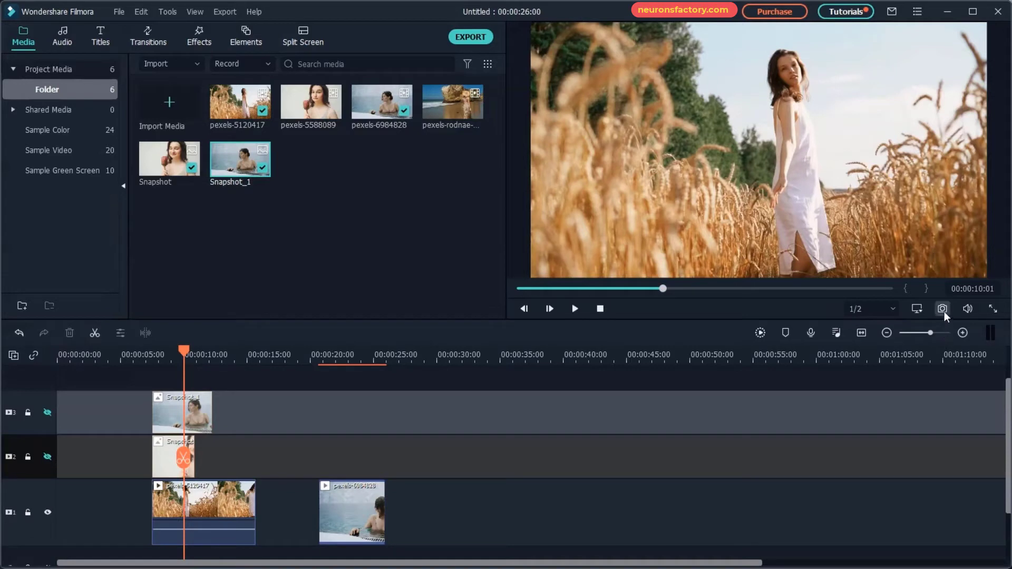
Capture the wheat-field frame as Snapshot_2 and place it on track 2 near 00:00:22
left_click(945, 311)
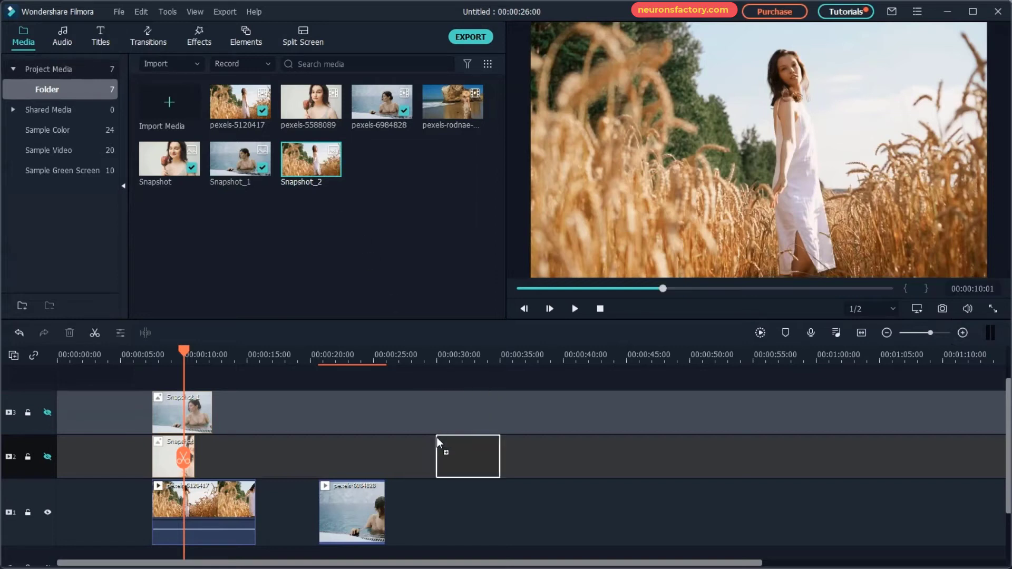
left_click_drag(324, 160, 430, 448)
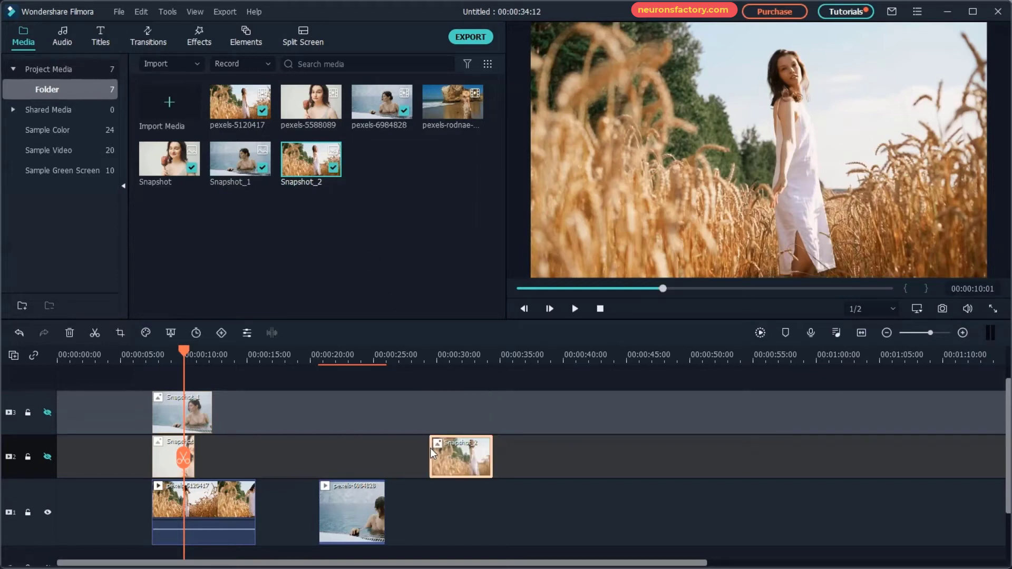
left_click(973, 312)
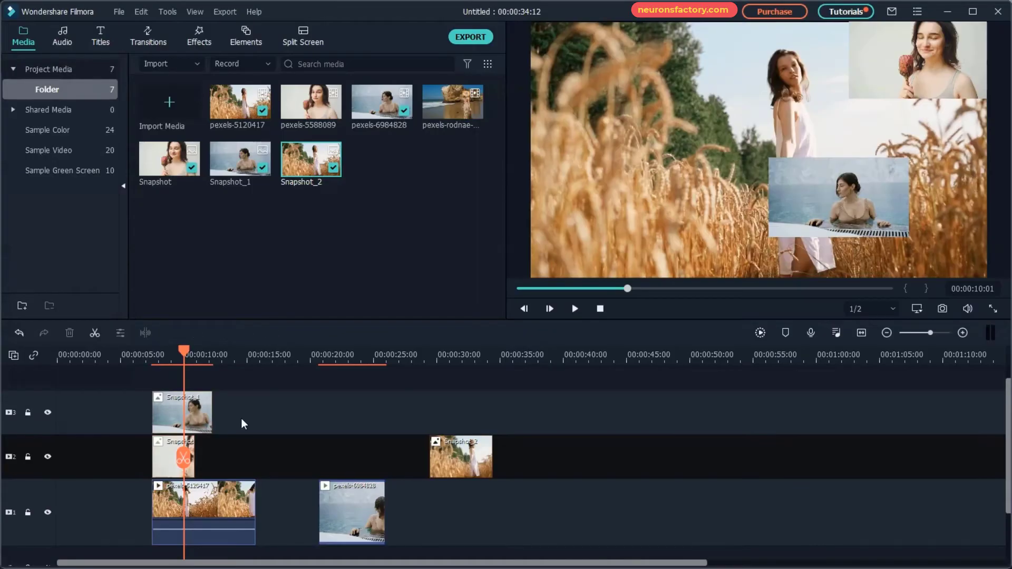
Select Snapshot_1 on track 3 and resize and move the pool overlay in the preview
left_click(206, 418)
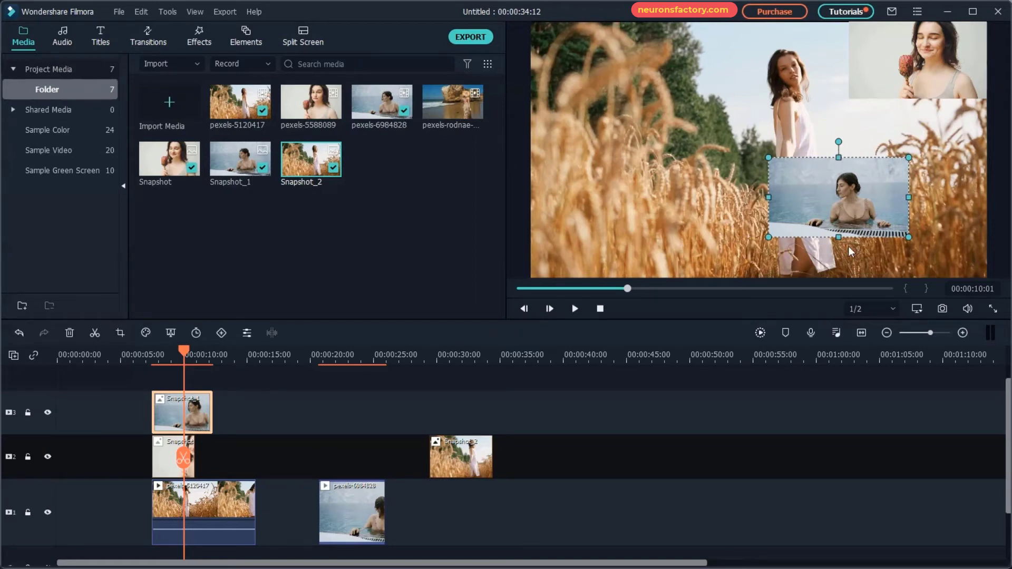
left_click_drag(908, 238, 950, 258)
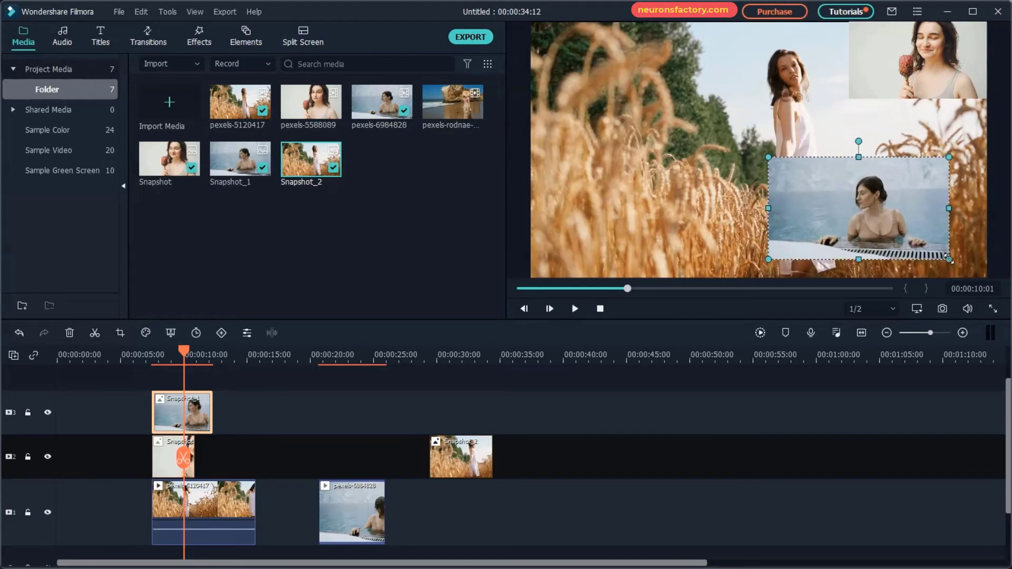
left_click_drag(949, 157, 970, 139)
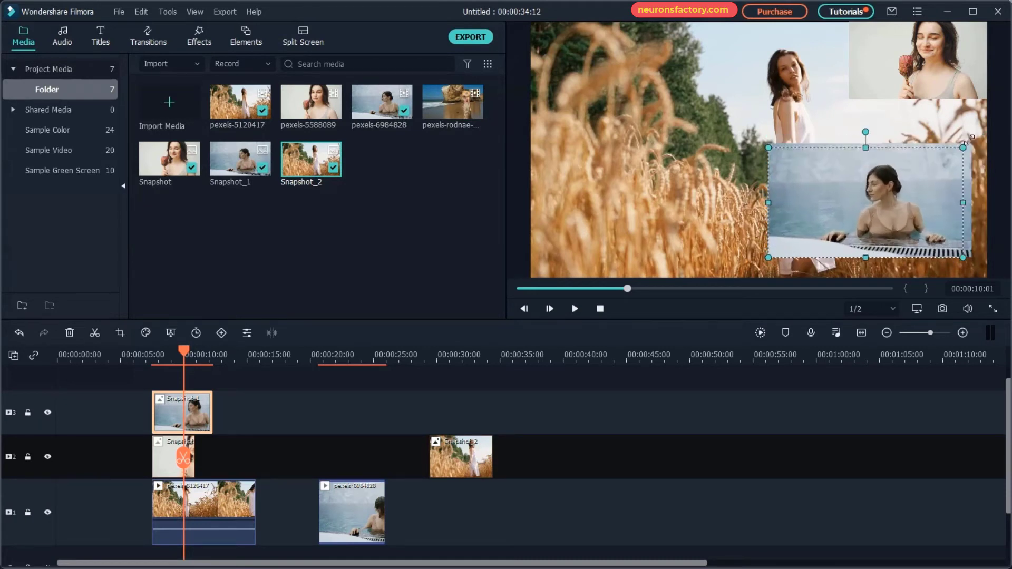
left_click_drag(768, 148, 793, 158)
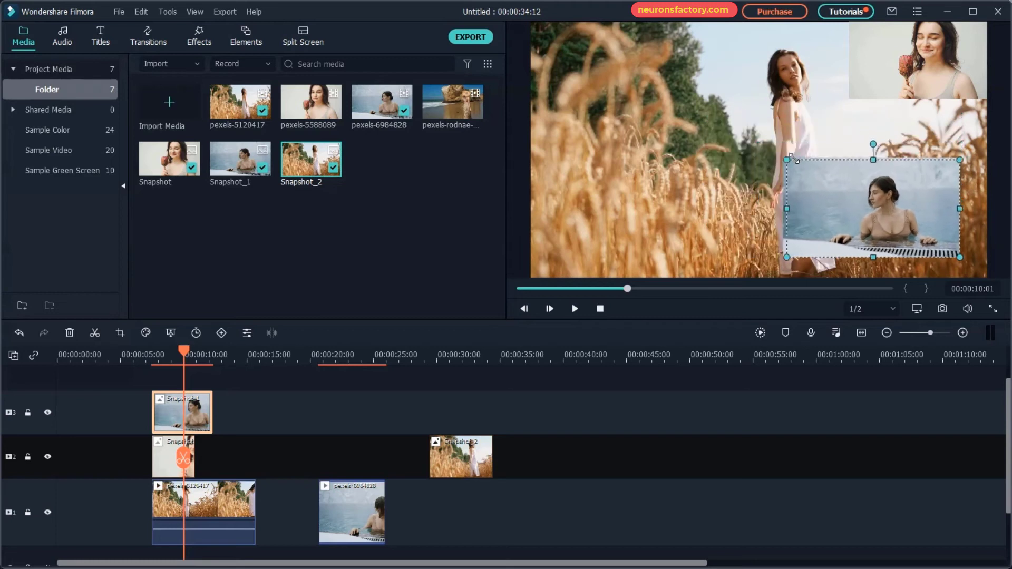
left_click_drag(786, 257, 780, 262)
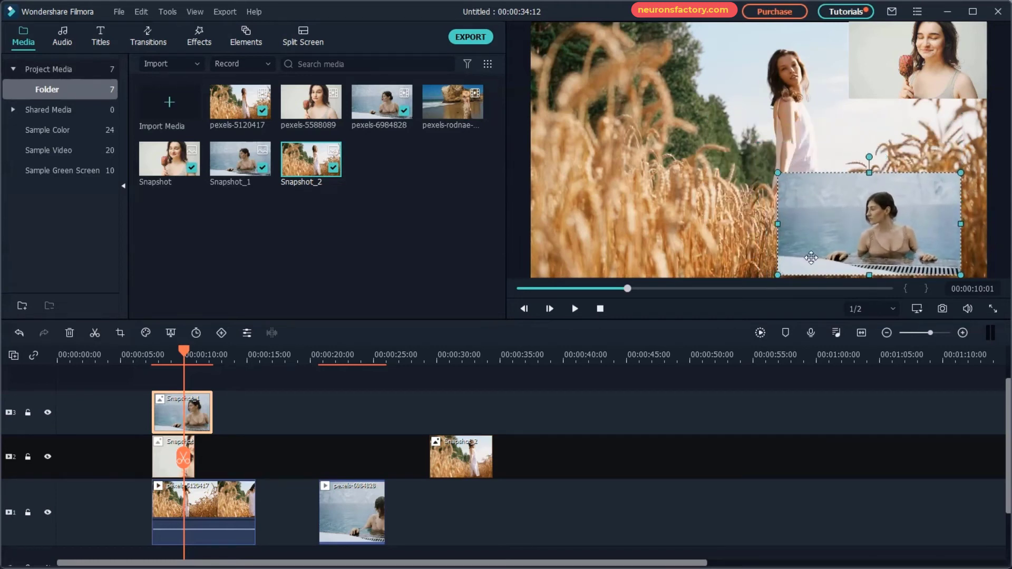
mouse_move(779, 225)
left_mouse_down()
mouse_move(736, 225)
mouse_move(751, 225)
left_mouse_up()
Undo trial edge stretches of the pool overlay, then rotate it on the canvas
key("ctrl+z")
key("ctrl+z")
left_click_drag(959, 225, 986, 225)
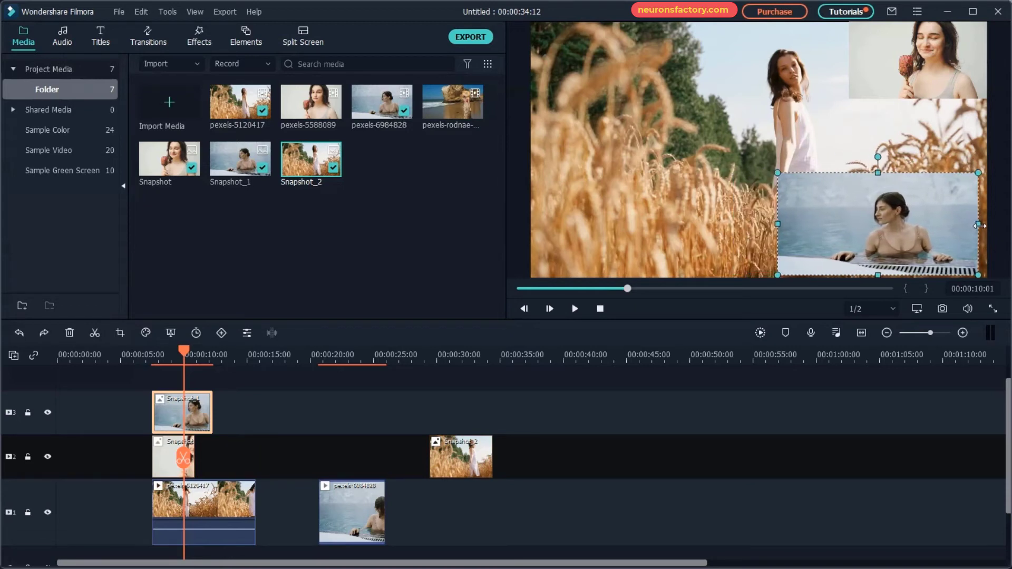
key("ctrl+z")
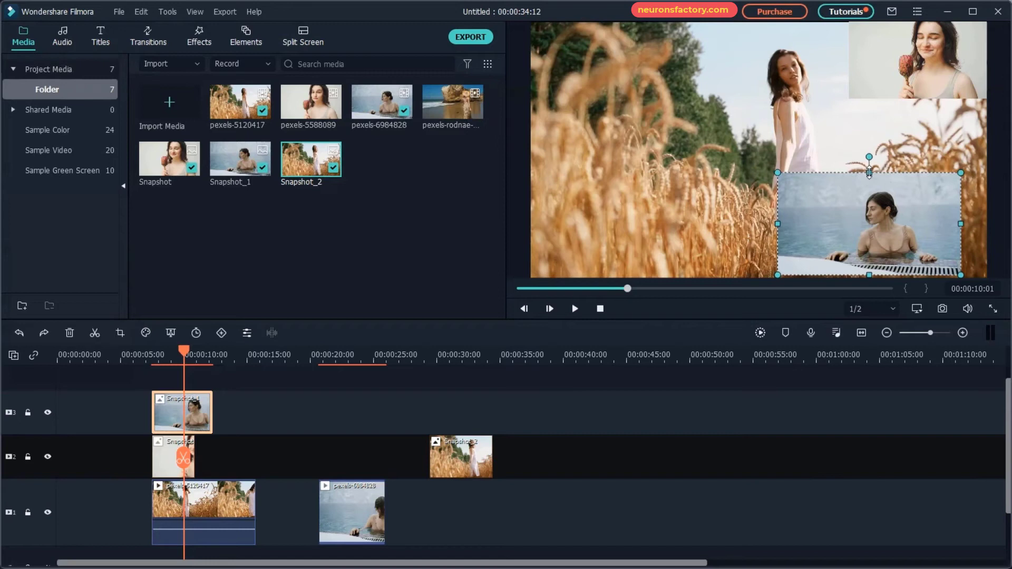
left_click_drag(869, 172, 869, 124)
key("ctrl+z")
left_click_drag(869, 275, 878, 230)
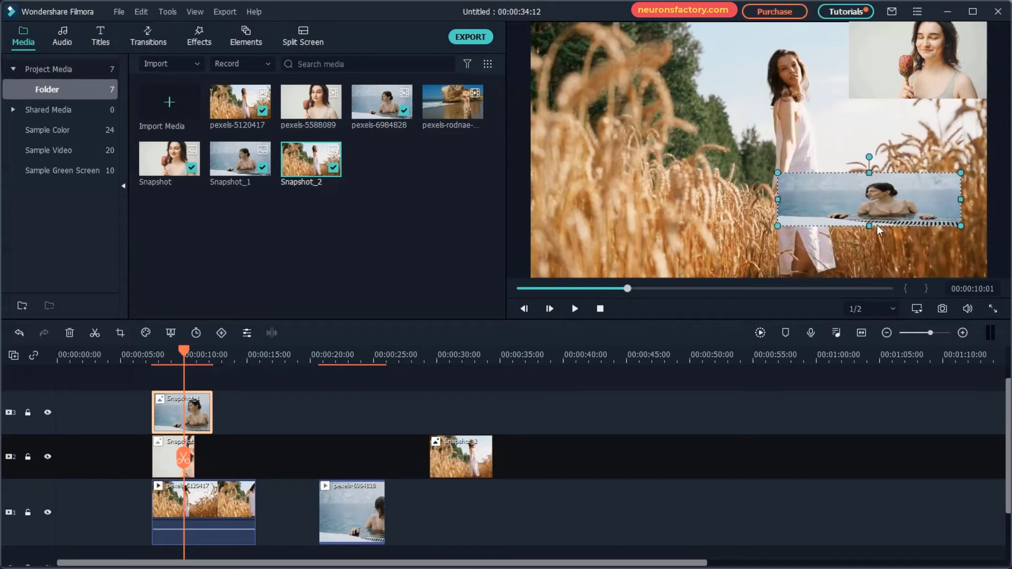
key("ctrl+z")
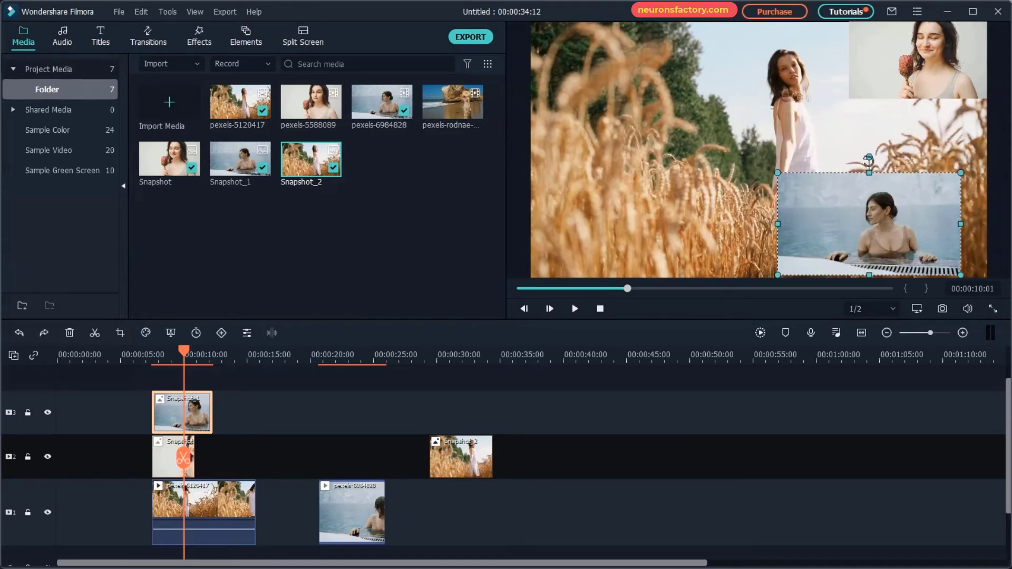
mouse_move(869, 158)
left_mouse_down()
mouse_move(857, 146)
mouse_move(908, 208)
mouse_move(878, 210)
mouse_move(882, 192)
mouse_move(925, 214)
mouse_move(922, 143)
mouse_move(914, 194)
left_mouse_up()
key("ctrl+z")
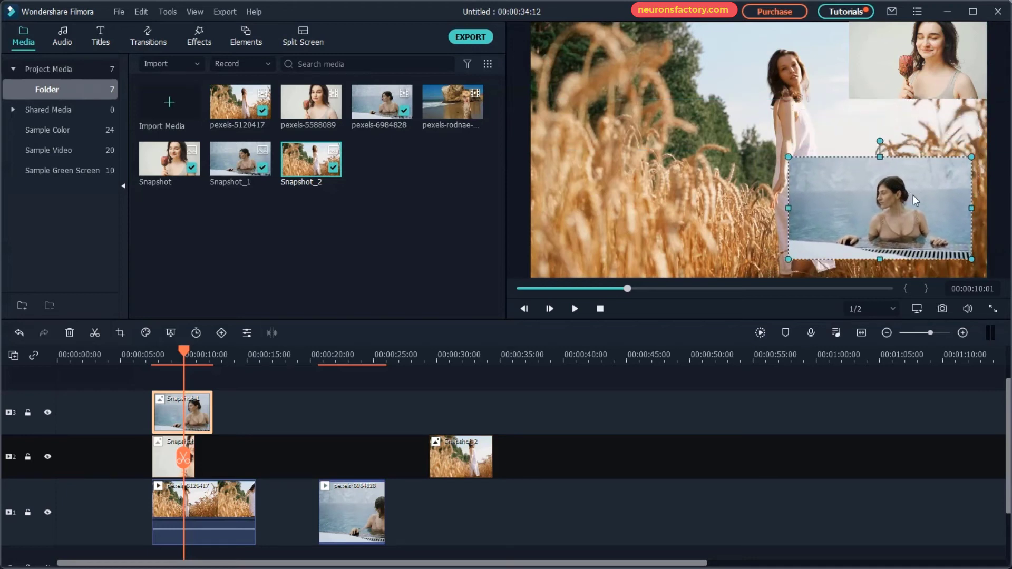
Turn on Show Safe Zones from the preview's right-click menu
right_click(658, 47)
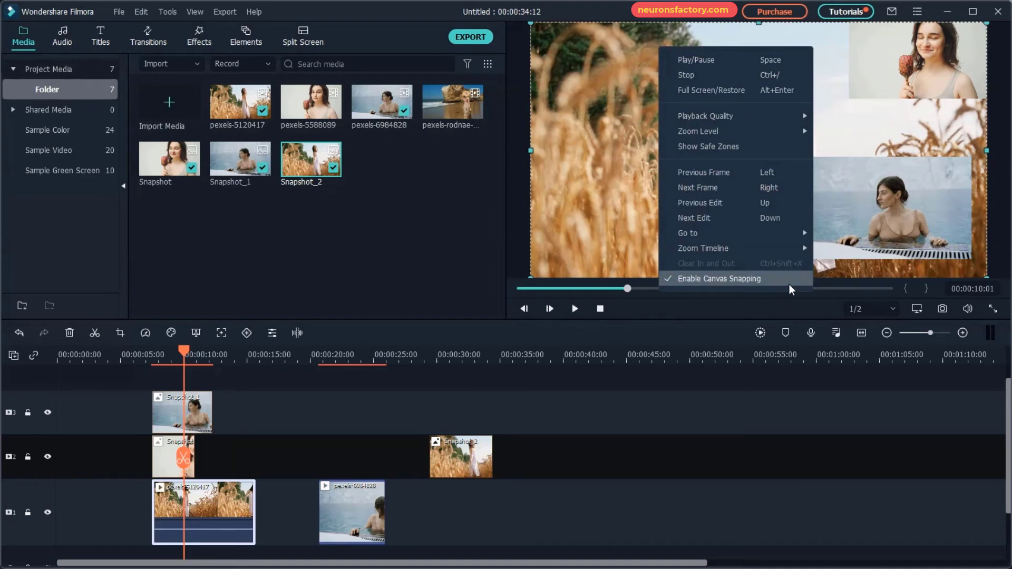
right_click(735, 97)
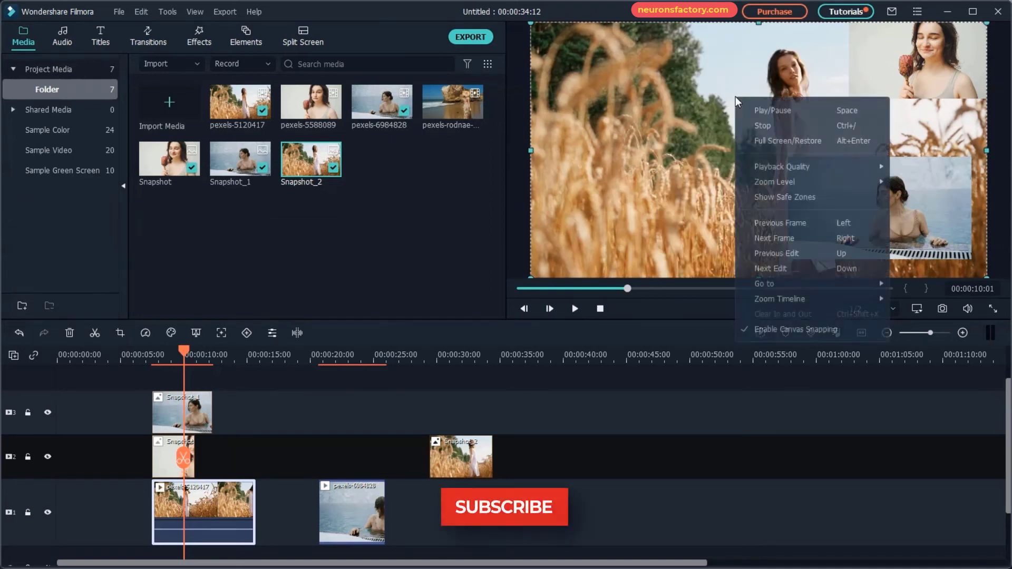
left_click(762, 198)
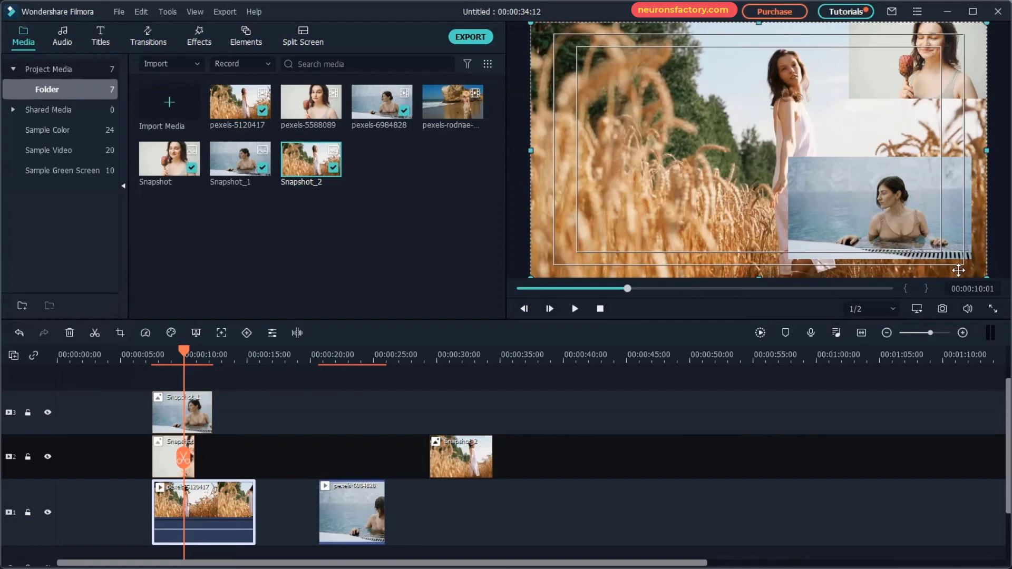
Choose Zoom Timeline > Zoom to Fit from the preview menu, then dismiss the menu
right_click(740, 113)
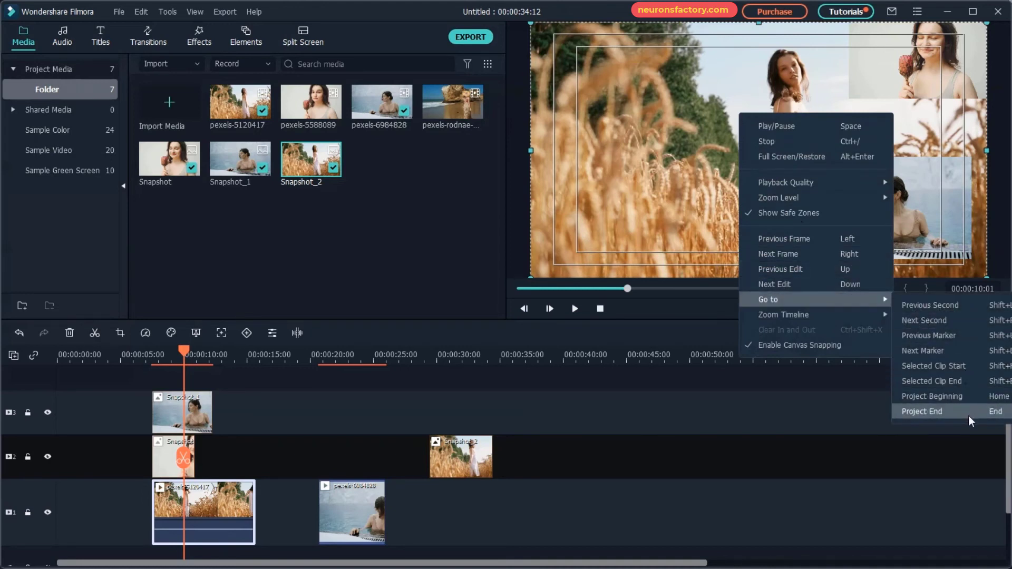
mouse_move(783, 315)
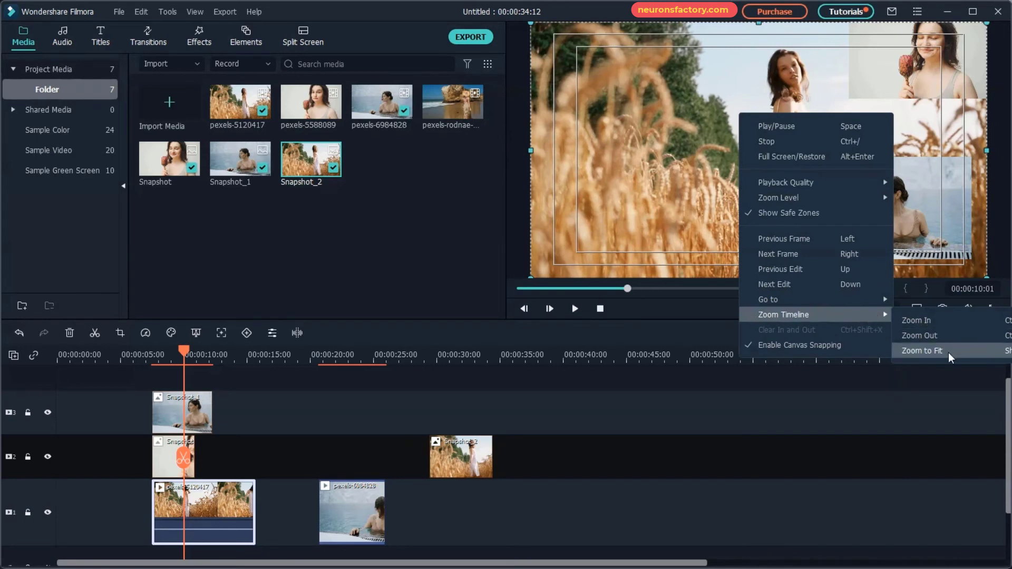
left_click(948, 276)
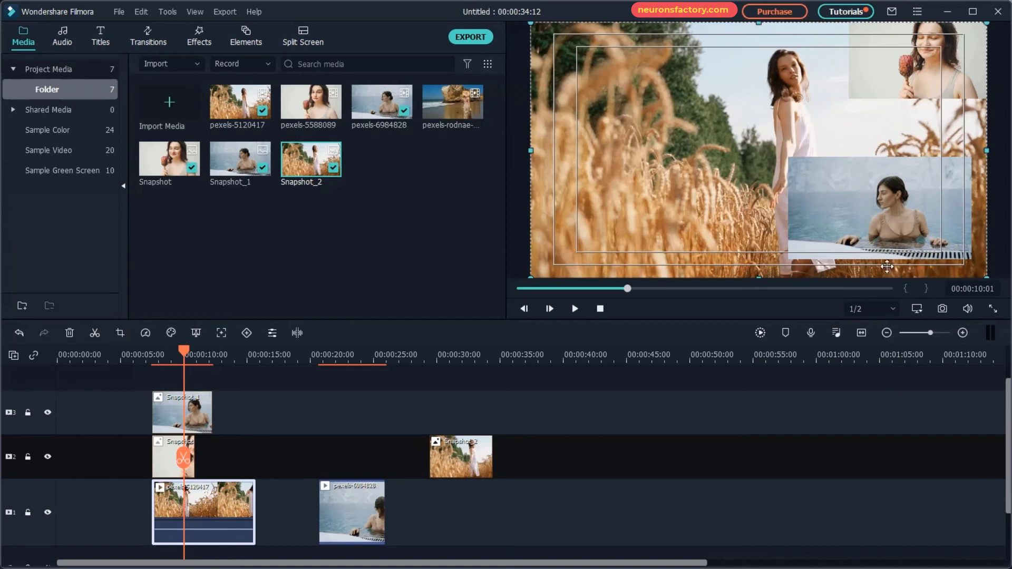
right_click(746, 142)
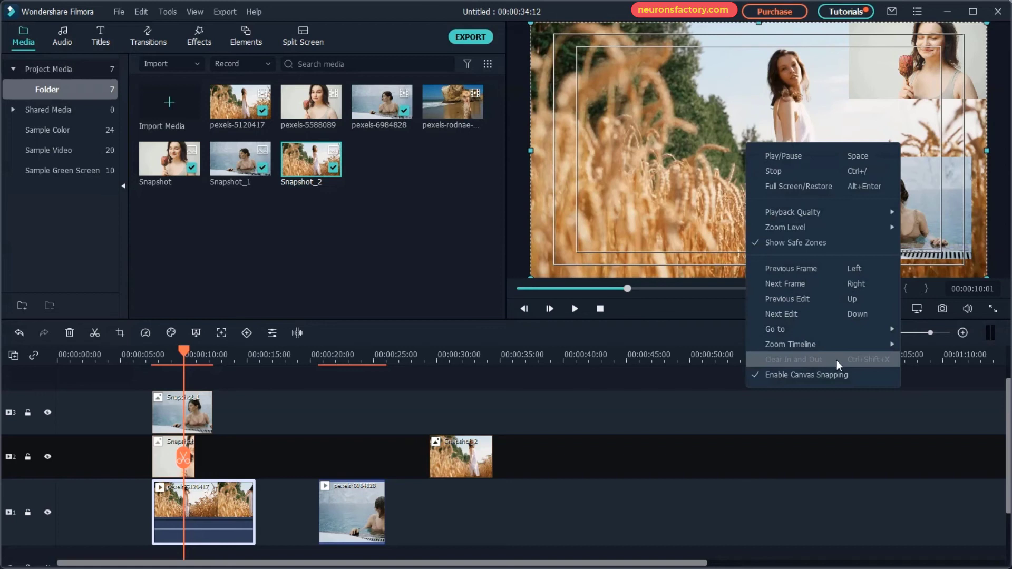
left_click(253, 469)
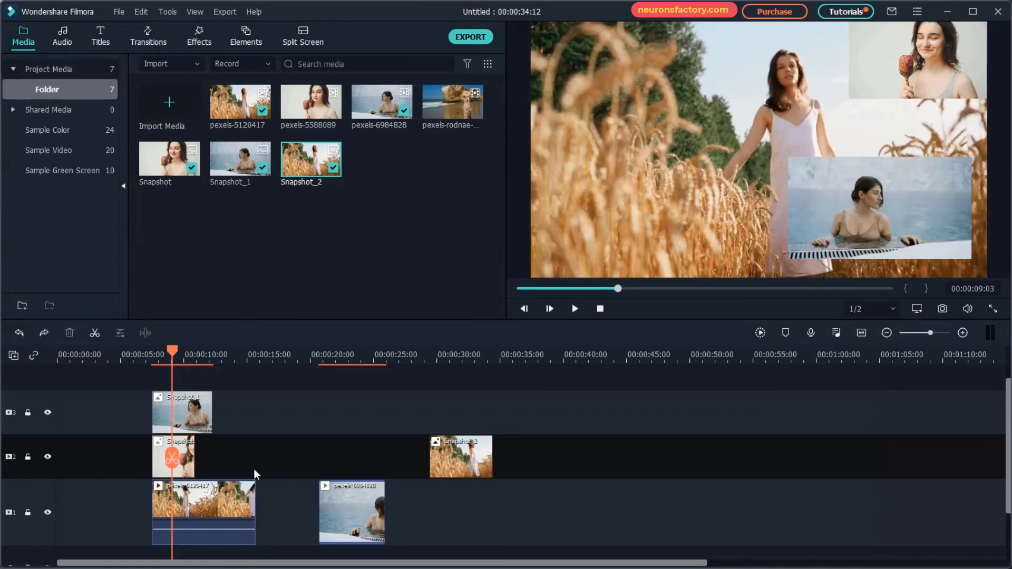
Rotate the wheat-field clip to about 39 degrees in Transform, then reset rotation to zero
double_click(234, 495)
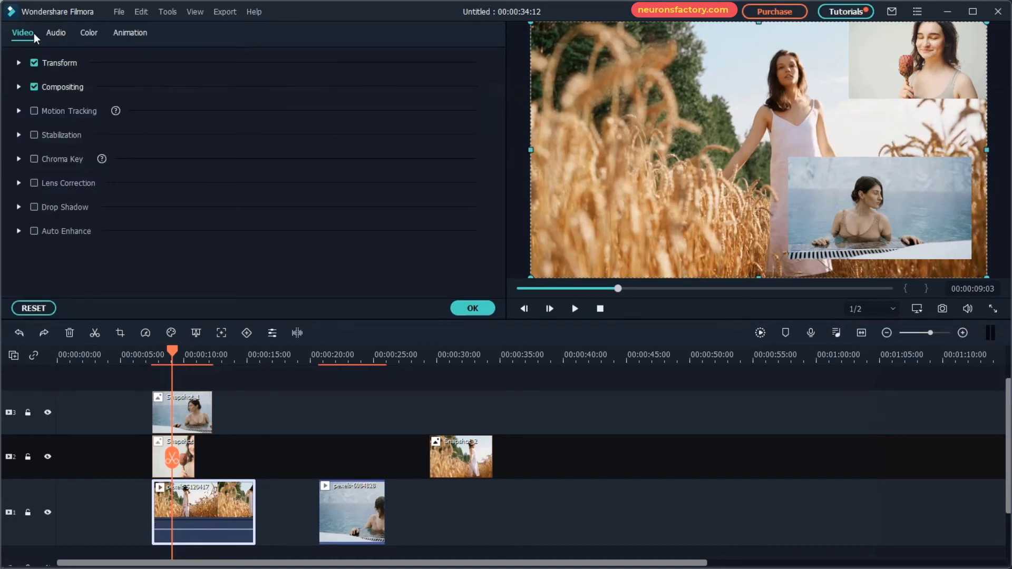
left_click(20, 60)
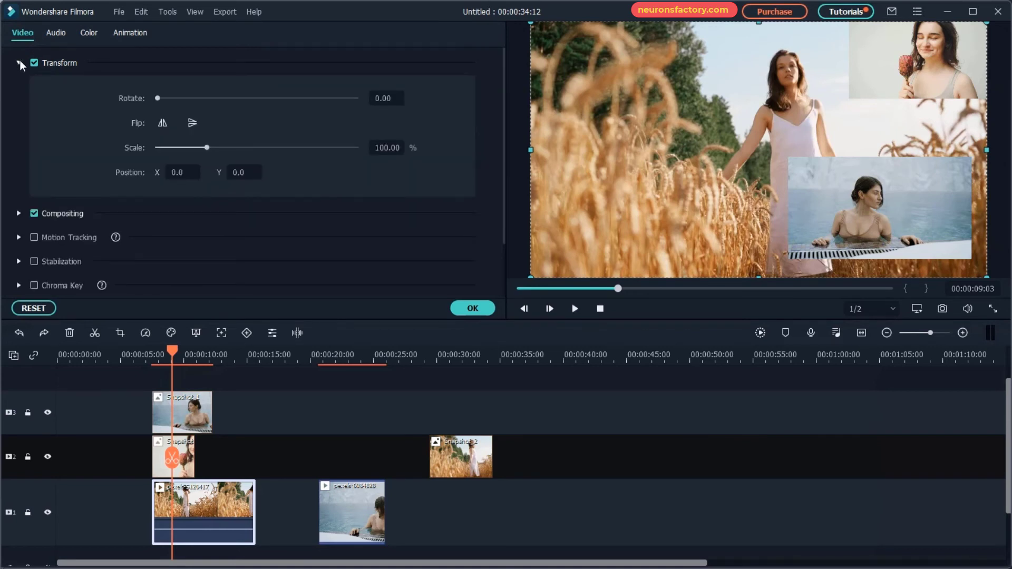
left_click_drag(157, 97, 171, 109)
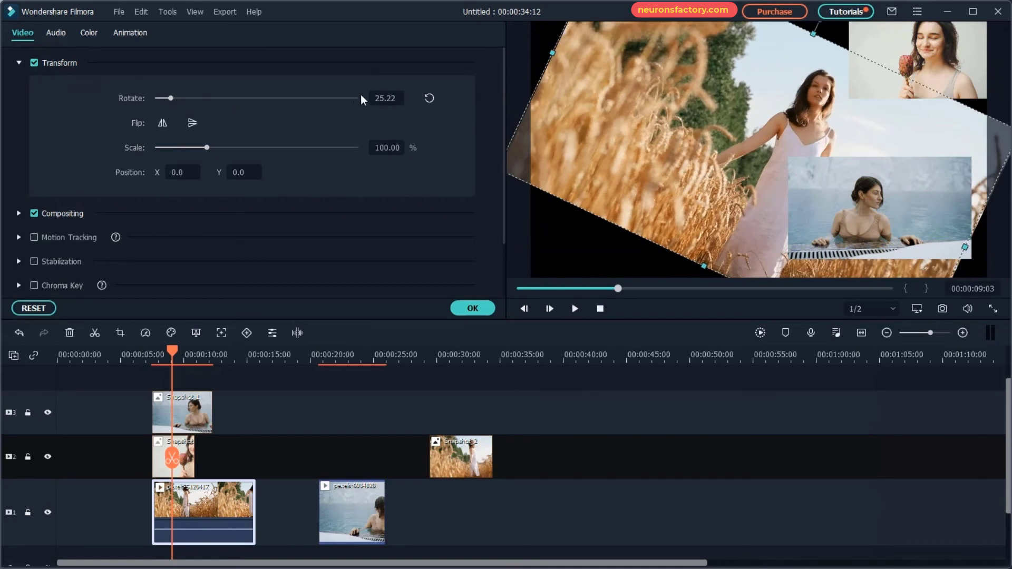
left_click_drag(365, 101, 379, 100)
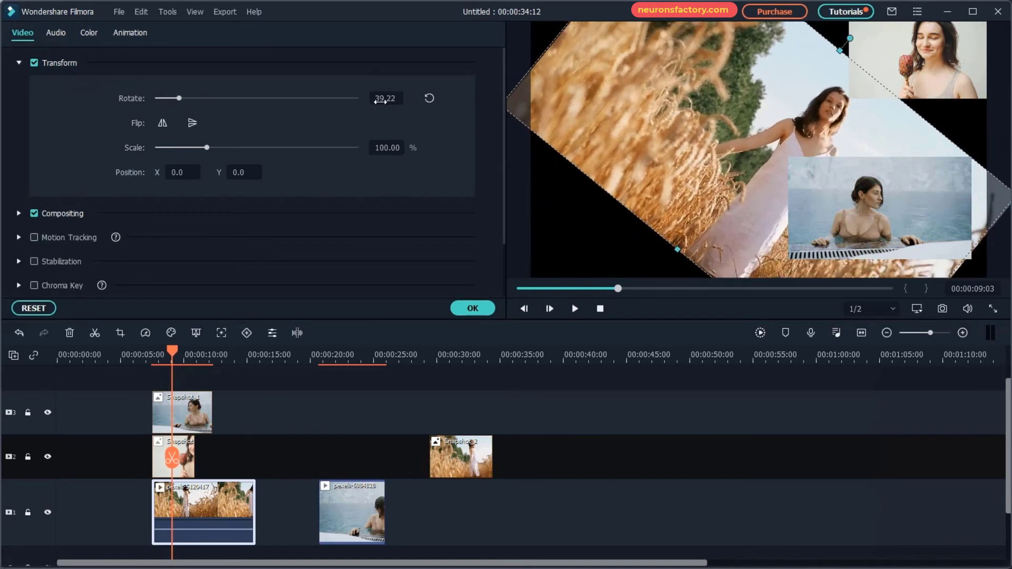
left_click(428, 100)
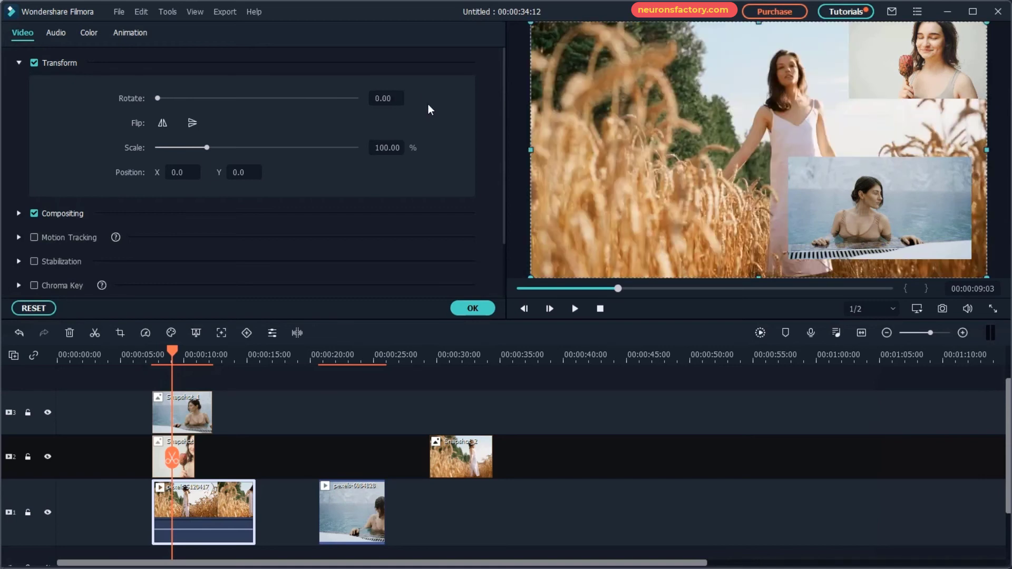
Flip the clip horizontally and vertically, toggling each flip back off
left_click(166, 129)
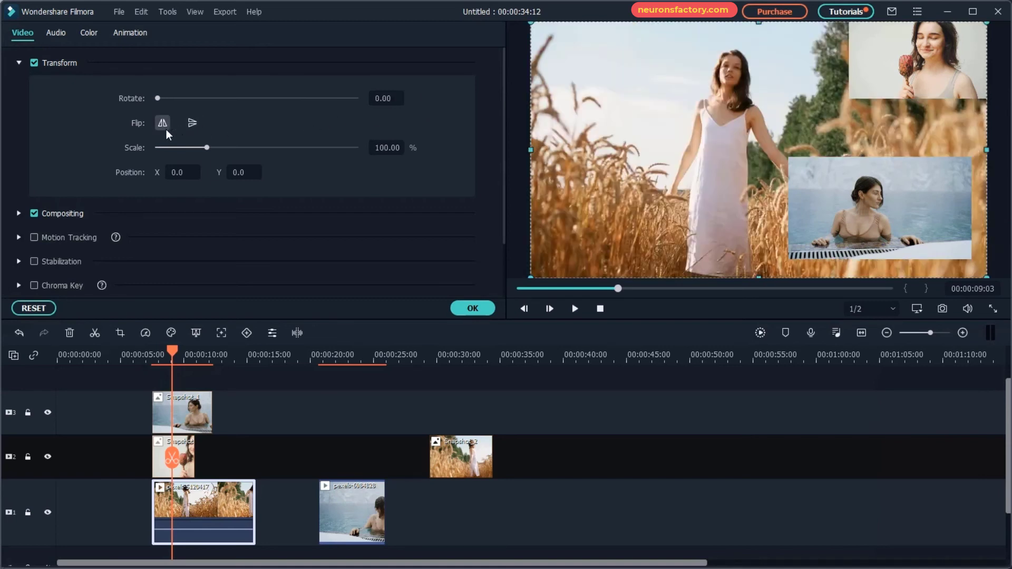
left_click(166, 129)
left_click(192, 123)
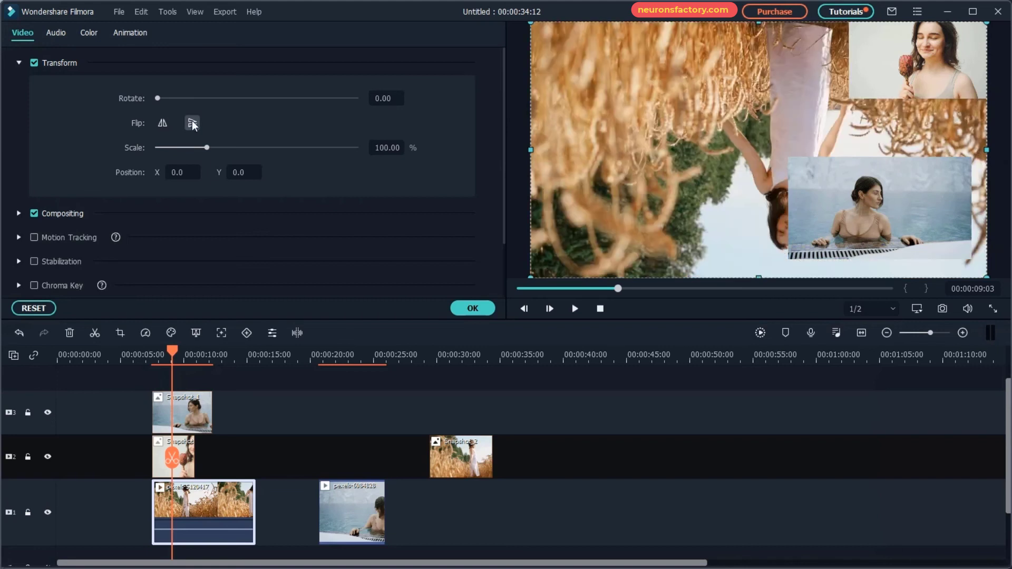
left_click(193, 123)
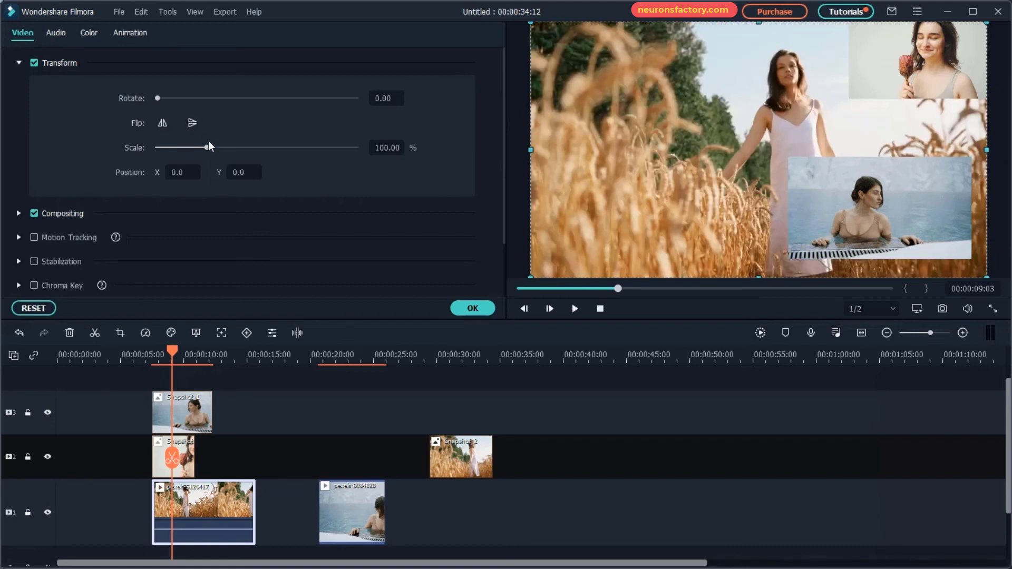
Scale the clip to about 23% and shift its position, resetting both to default
left_click_drag(239, 150, 170, 151)
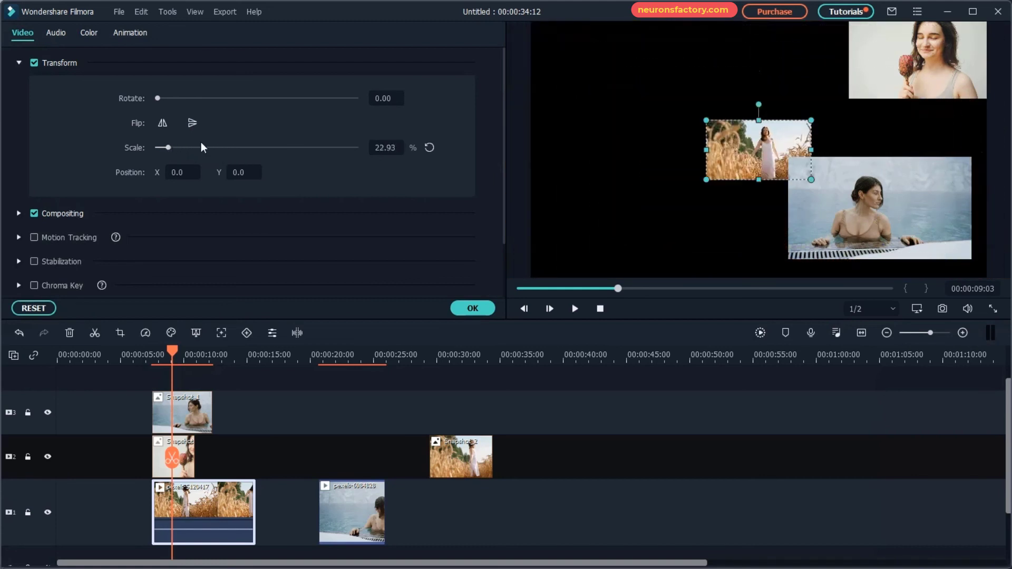
left_click(429, 148)
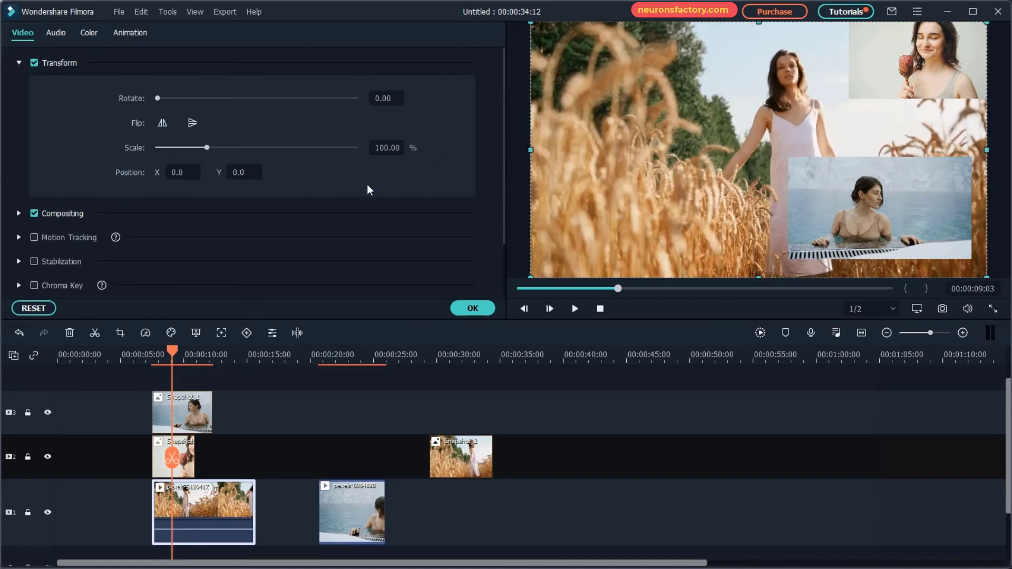
left_click_drag(188, 178, 229, 174)
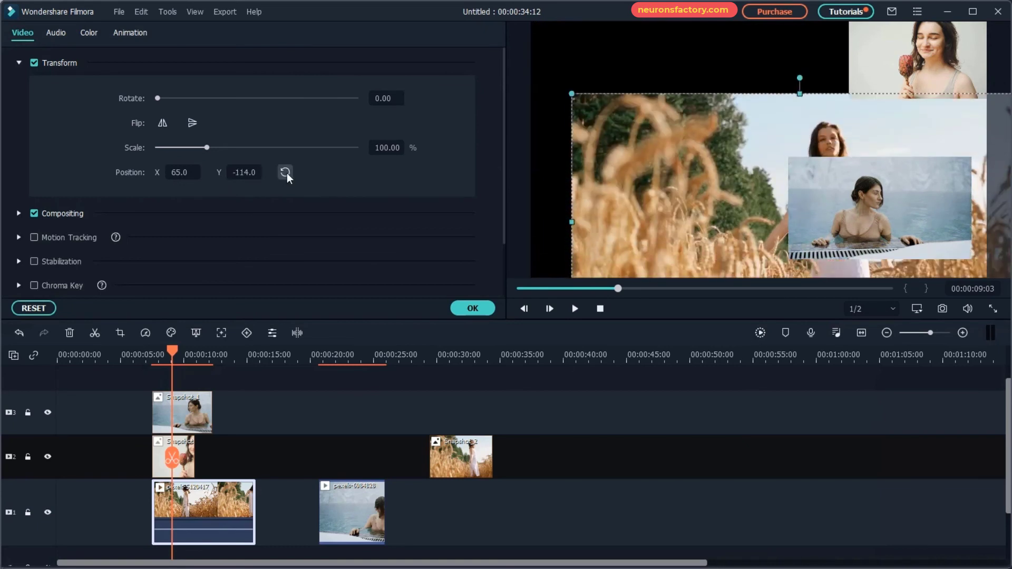
left_click(285, 172)
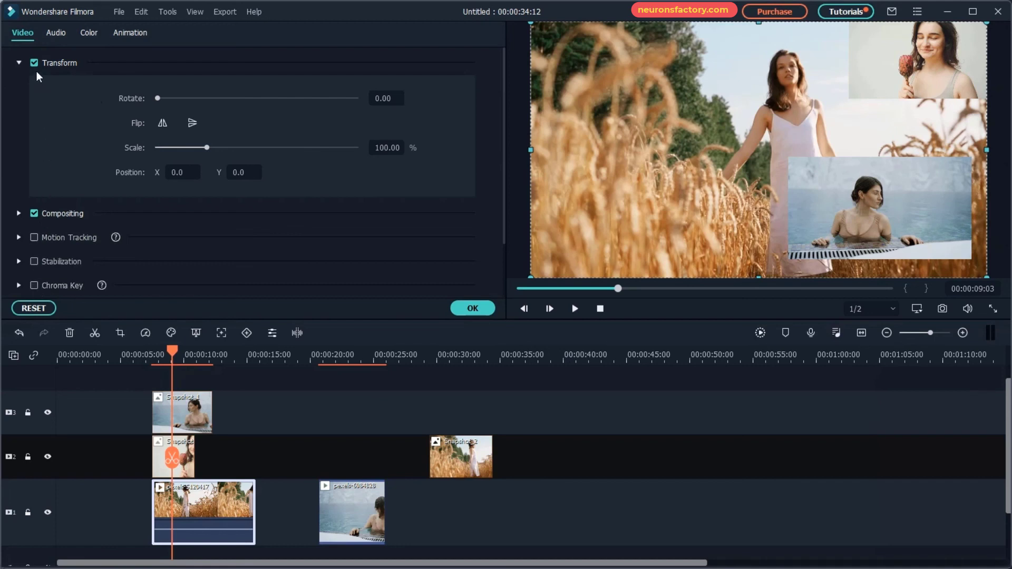
Rotate the wheat-field clip about 63°, scale it to 37%, toggle Transform, then reset both
left_click_drag(157, 99, 193, 100)
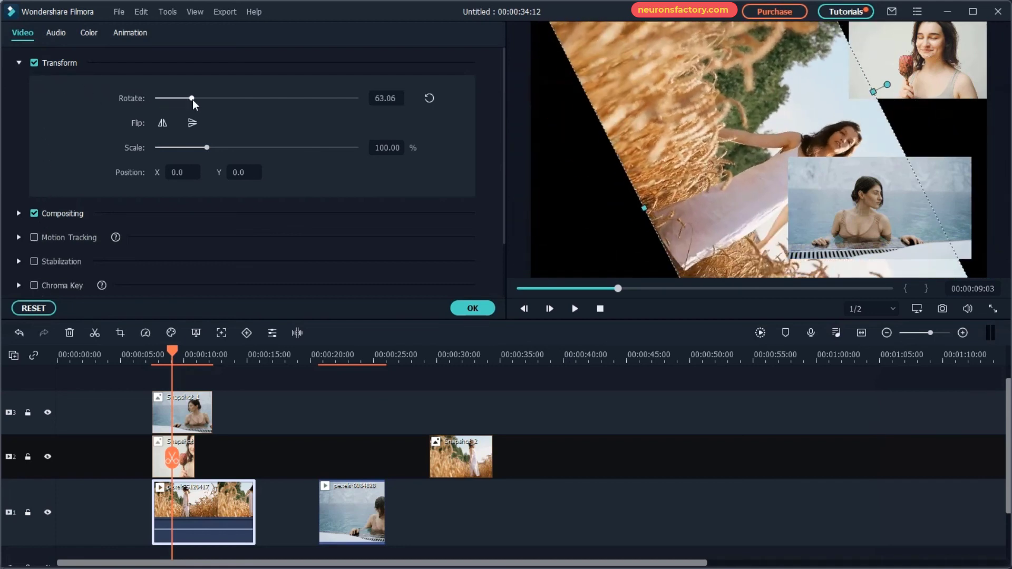
left_click_drag(207, 148, 176, 151)
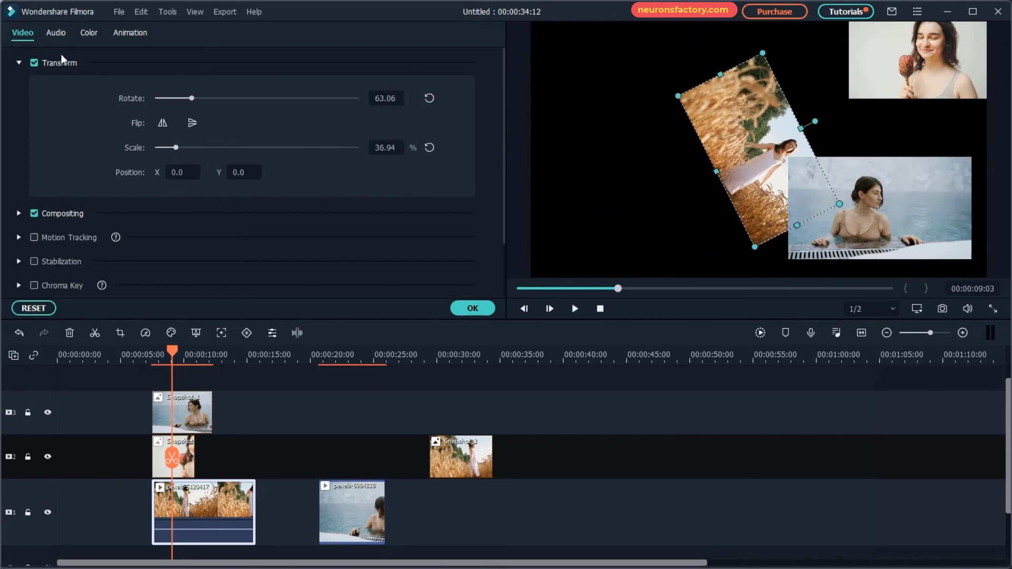
left_click(35, 64)
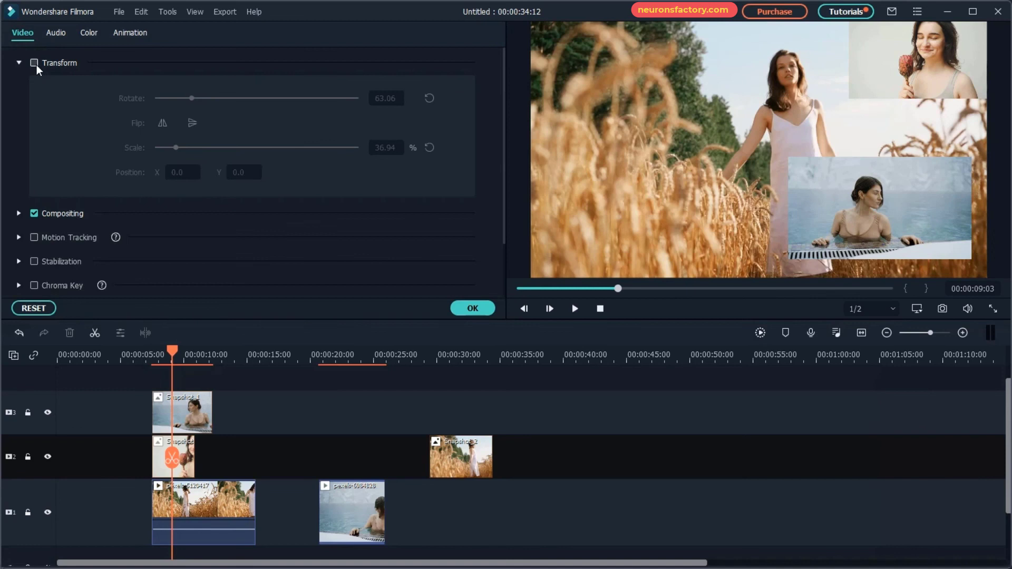
left_click(34, 63)
left_click(429, 98)
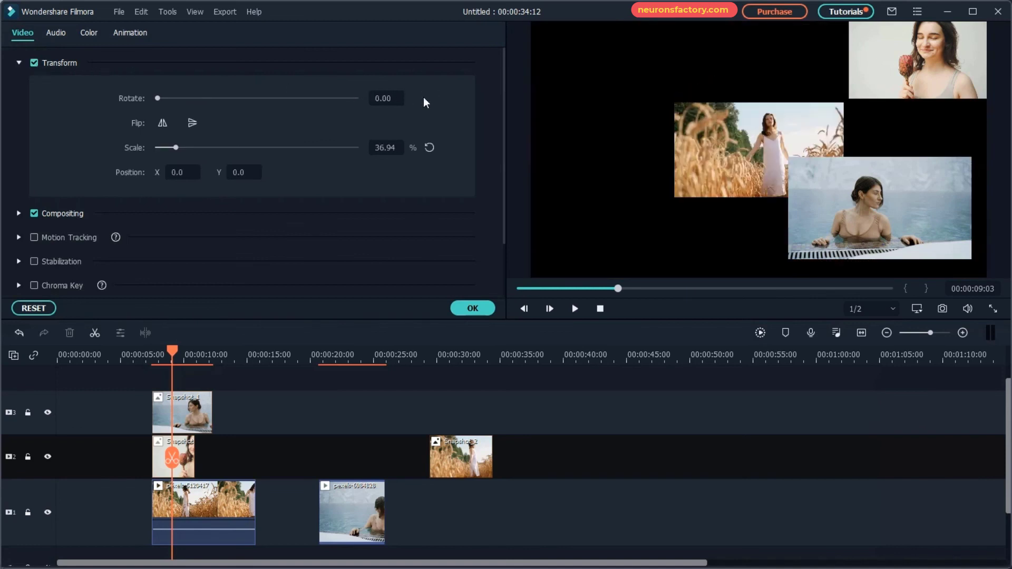
left_click(429, 147)
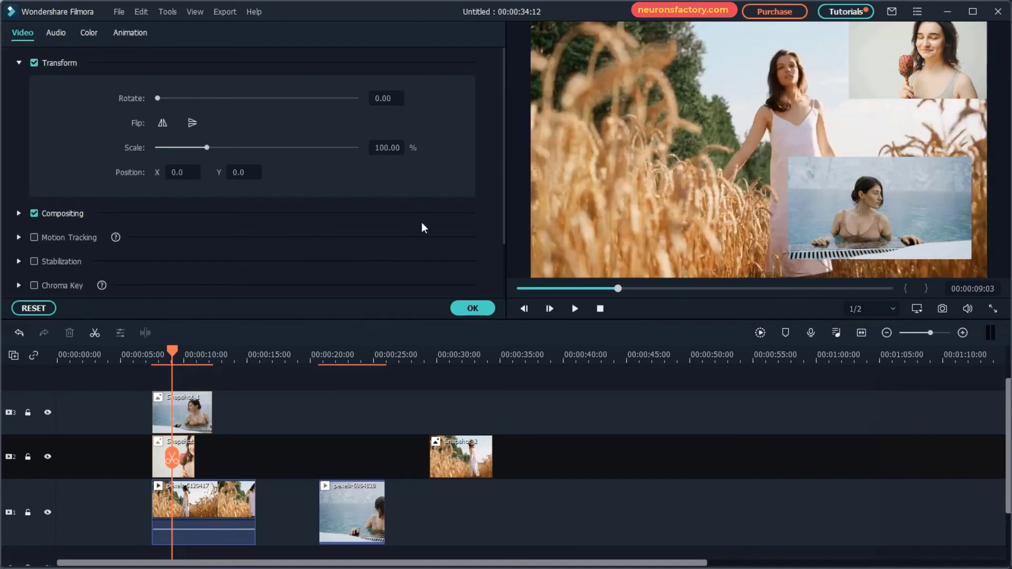
Show the track-3 pool snapshot's Transform settings: 40% scale and offset position
left_click(191, 415)
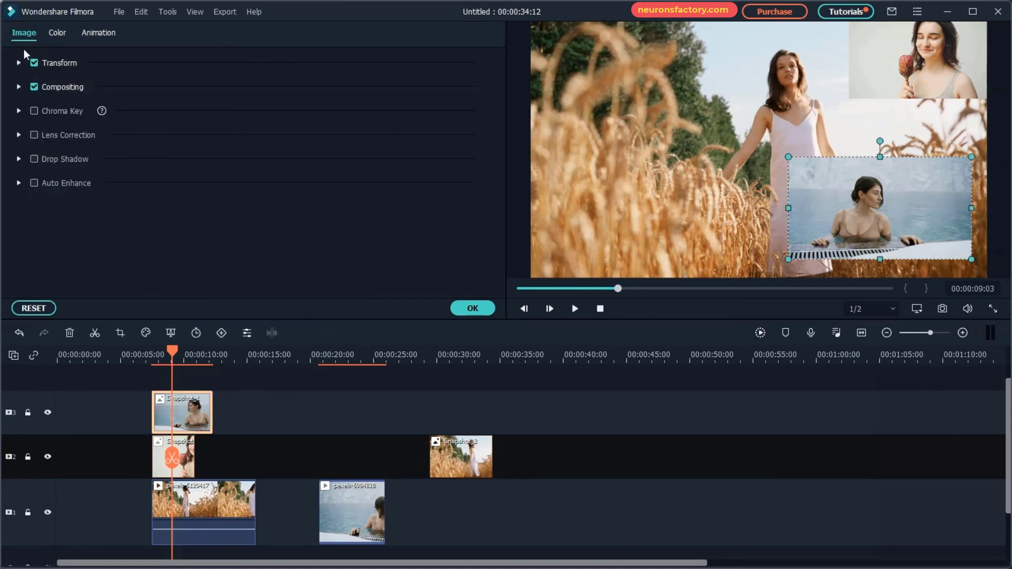
left_click(19, 62)
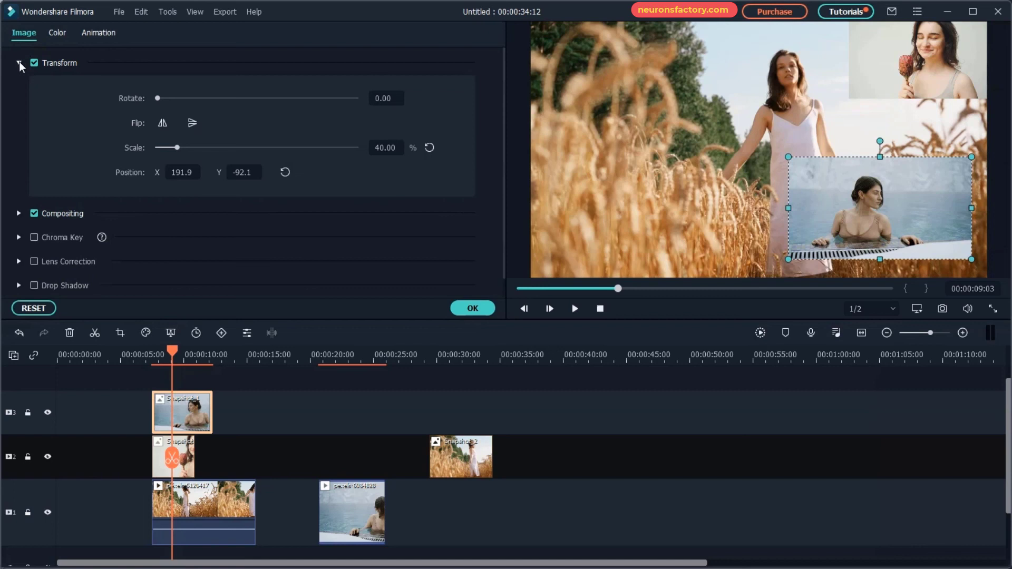